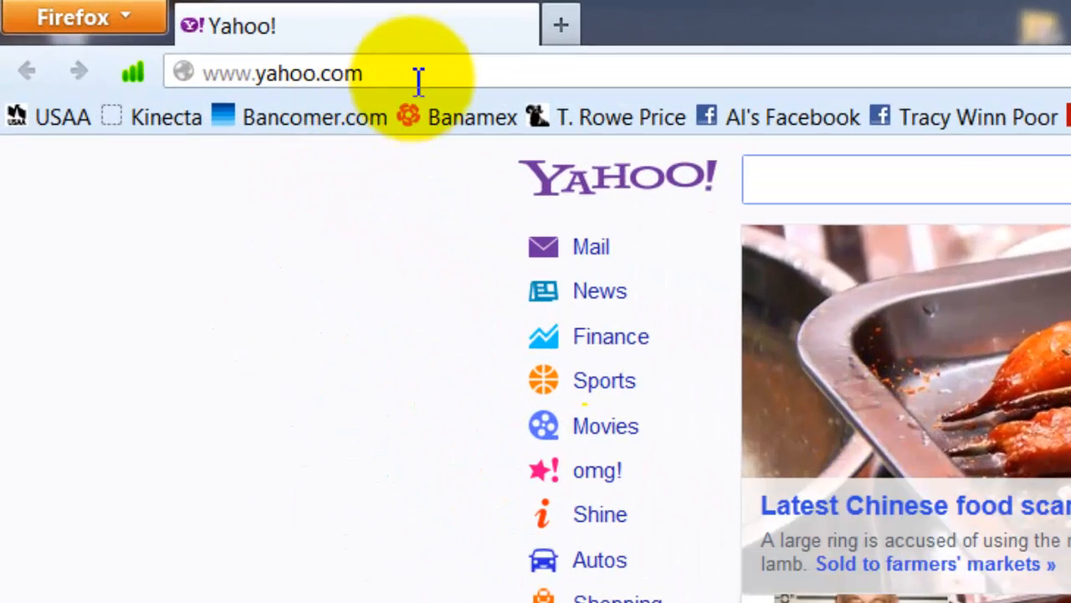
{"action": "double_click", "coordinate": [395, 69]}
{"action": "left_click", "coordinate": [395, 69]}
{"action": "triple_click", "coordinate": [425, 73]}
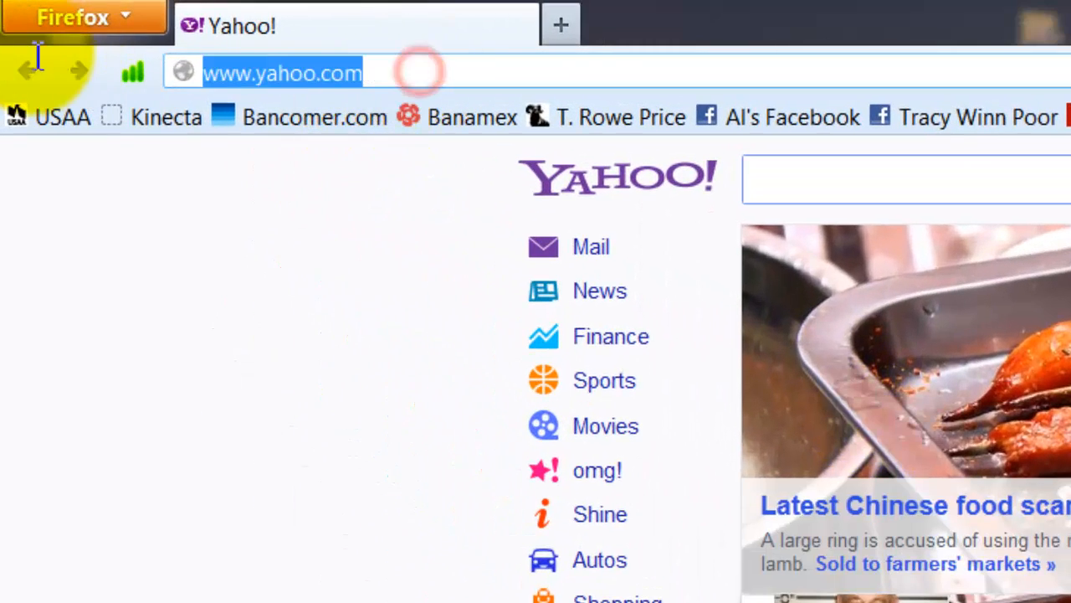
{"action": "type", "text": "www."}
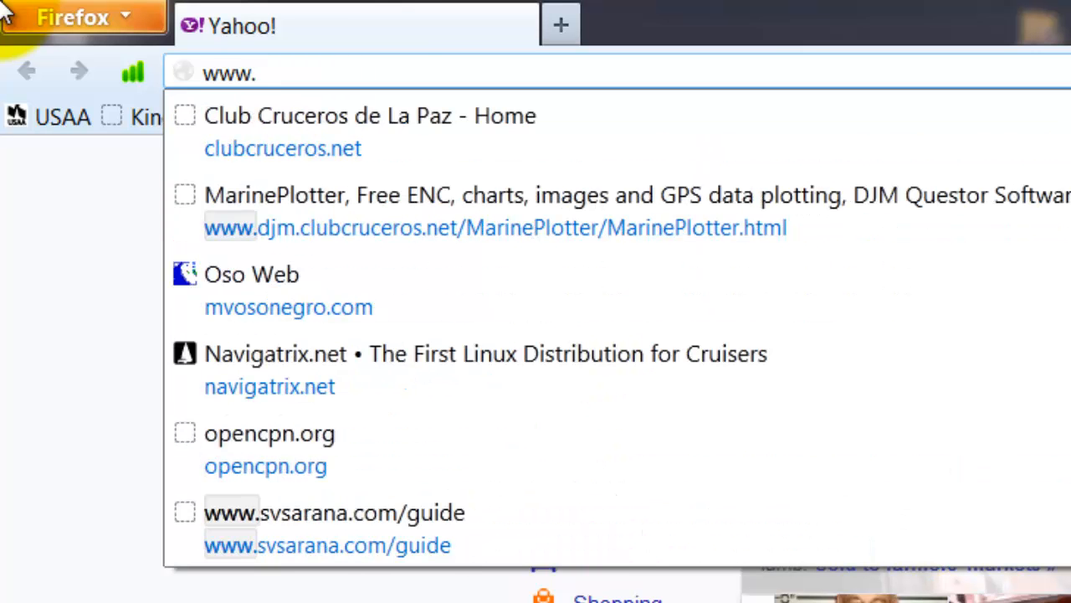
{"action": "type", "text": "clubc"}
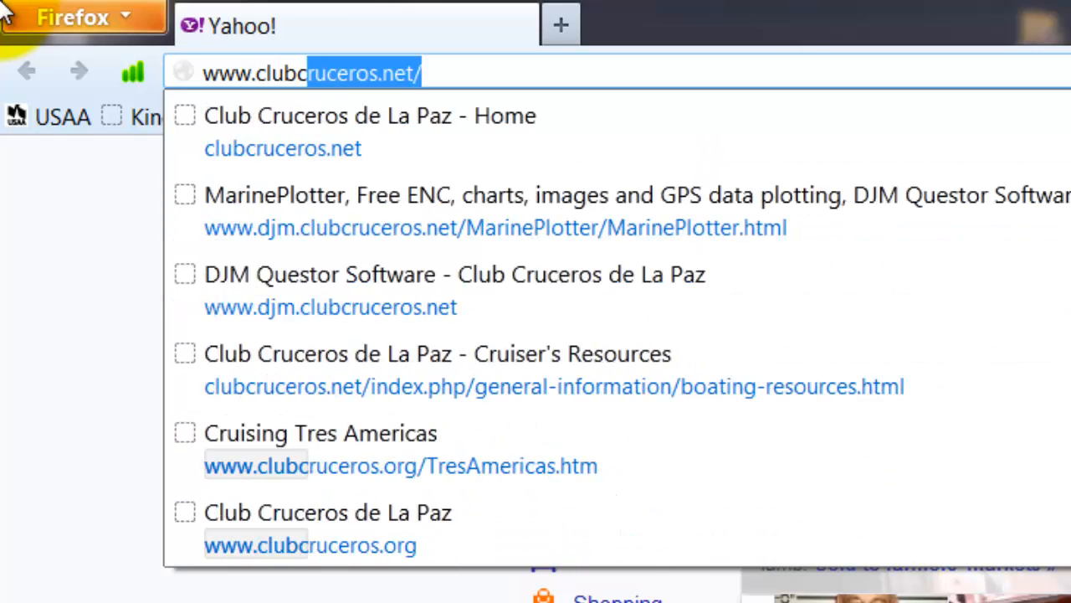
{"action": "type", "text": "ruderos"}
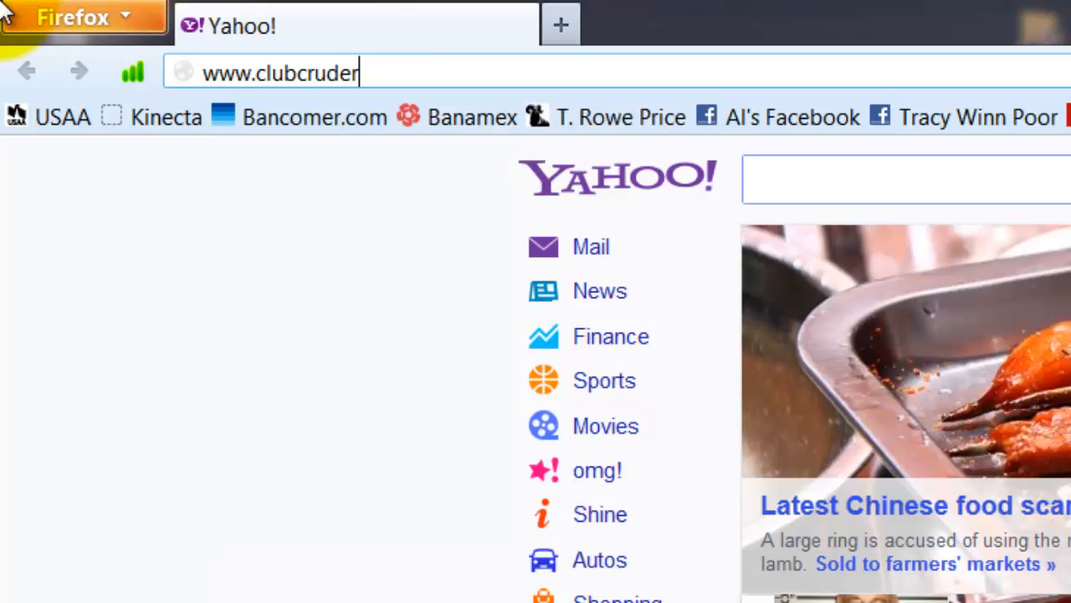
{"action": "key", "text": "BackSpace"}
{"action": "key", "text": "BackSpace"}
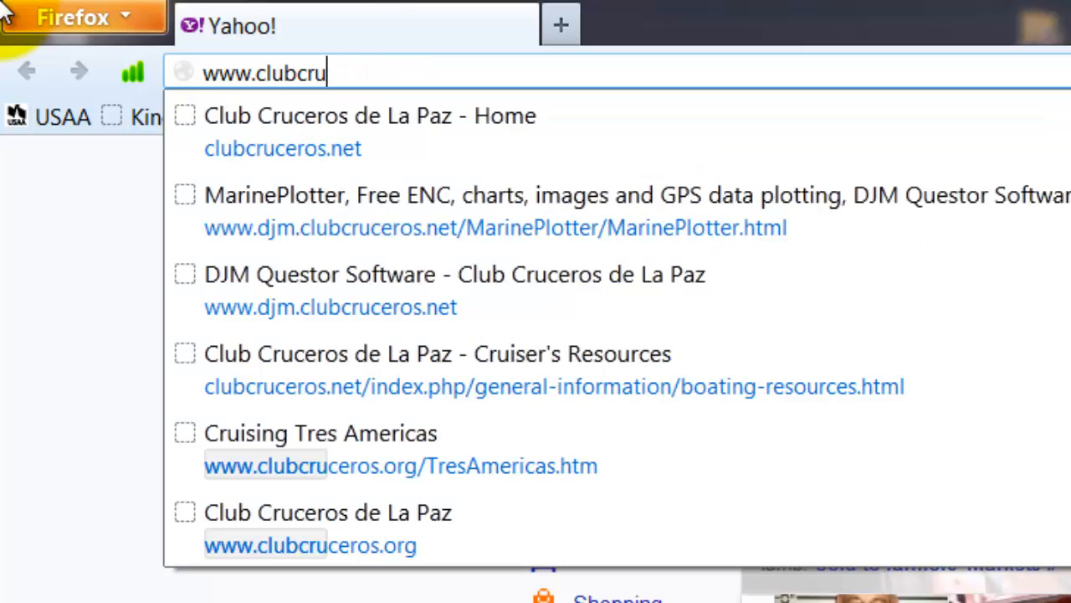
{"action": "type", "text": "ce"}
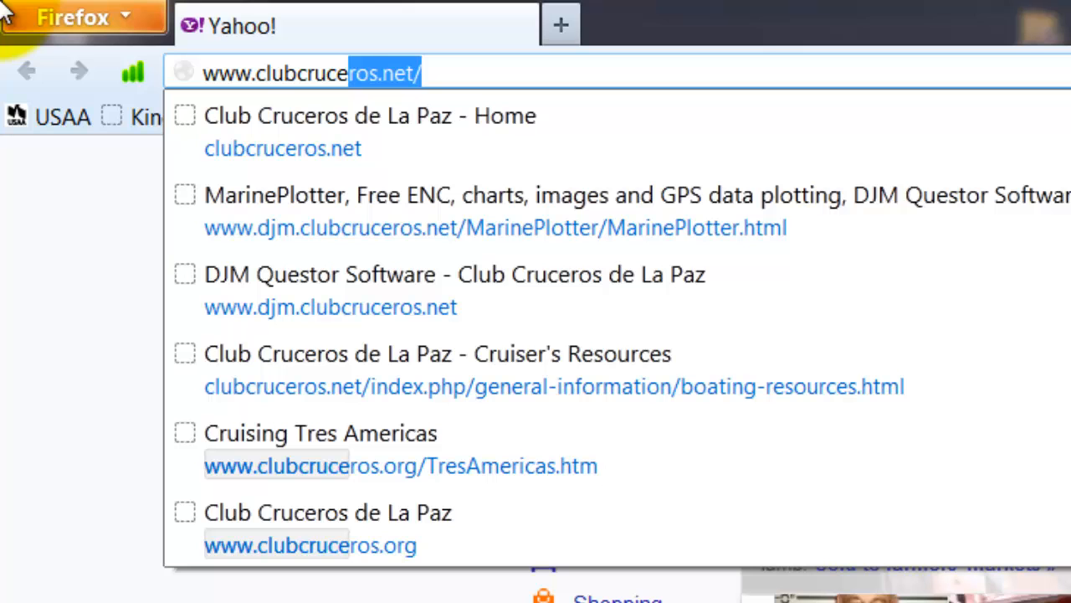
{"action": "type", "text": "ros."}
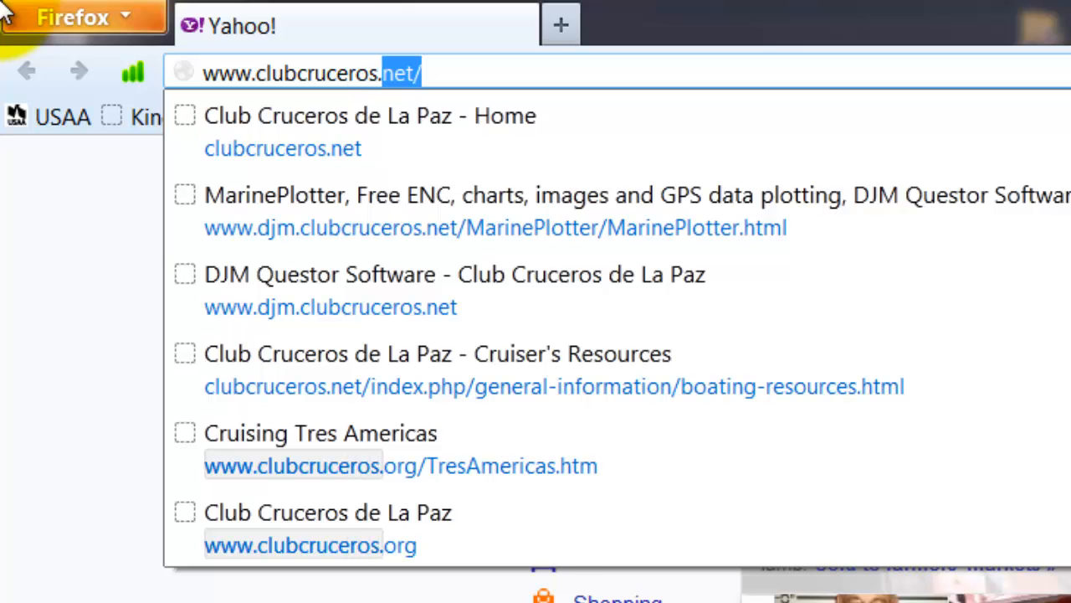
{"action": "type", "text": "net"}
{"action": "key", "text": "Return"}
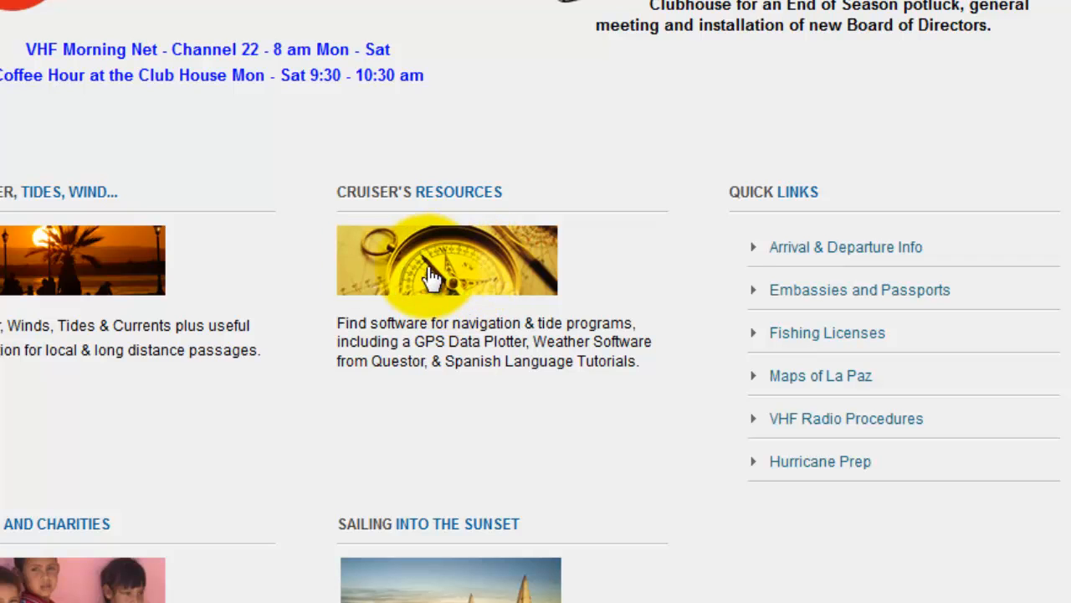
Navigate through Cruiser's Resources and DJM Questor Software to the MarinePlotter page
{"action": "left_click", "coordinate": [475, 278]}
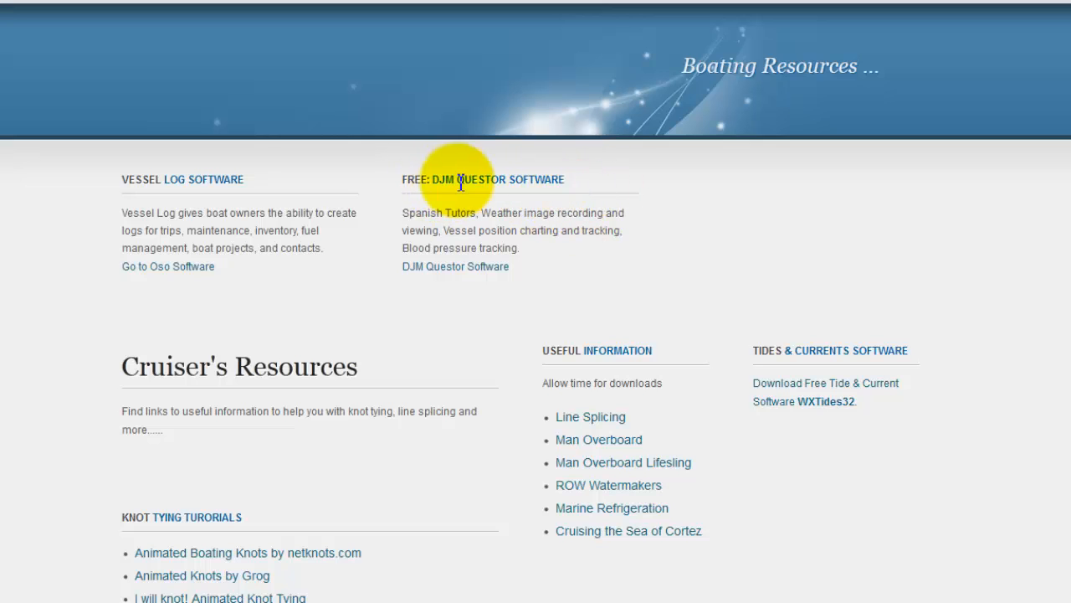
{"action": "left_click", "coordinate": [464, 270]}
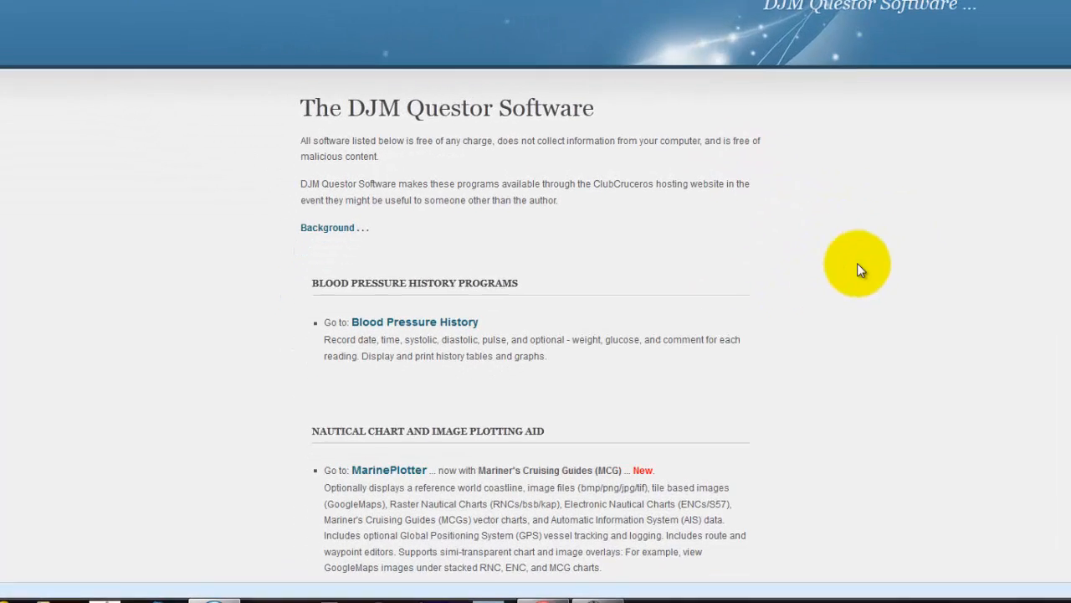
{"action": "scroll", "coordinate": [926, 237], "scroll_direction": "down", "scroll_amount": 4}
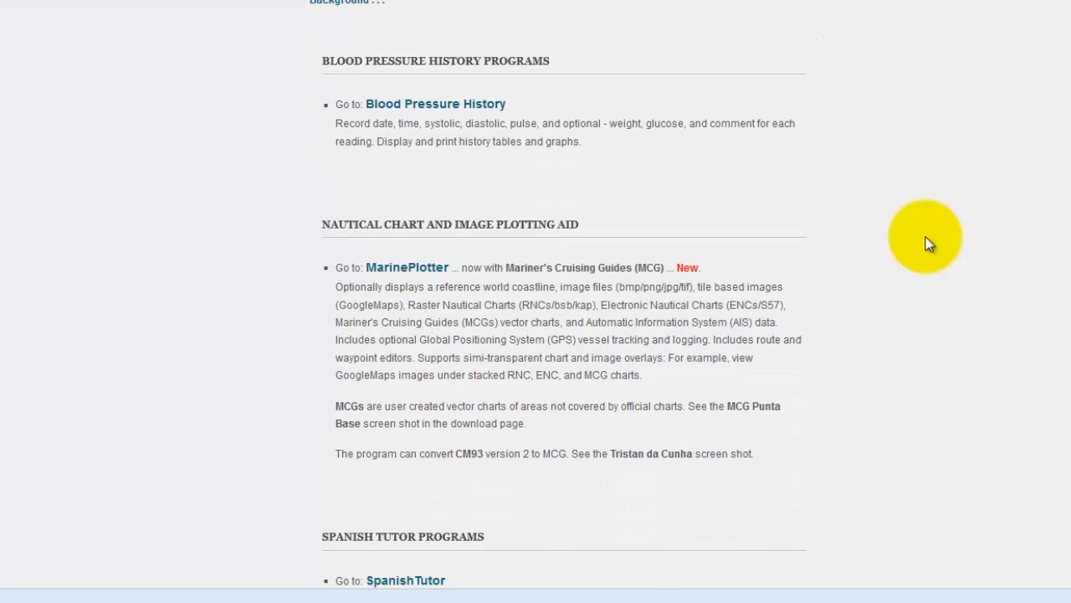
{"action": "scroll", "coordinate": [967, 268], "scroll_direction": "down", "scroll_amount": 1}
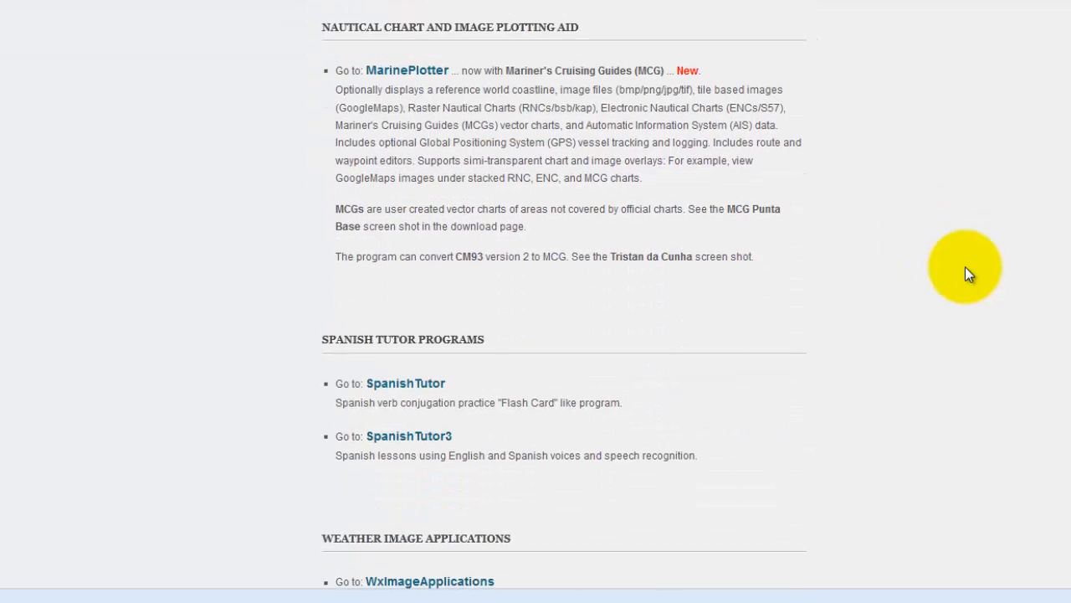
{"action": "left_click", "coordinate": [404, 72]}
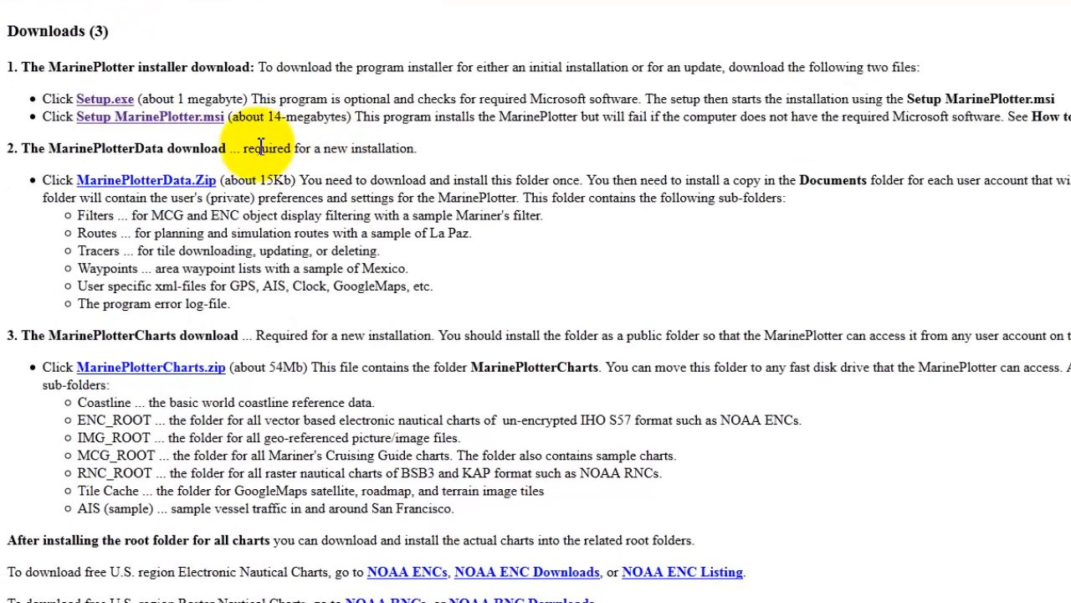
Download the two MarinePlotter installer files, setup.exe and Setup MarinePlotter.msi, saving both to disk
{"action": "right_click", "coordinate": [107, 103]}
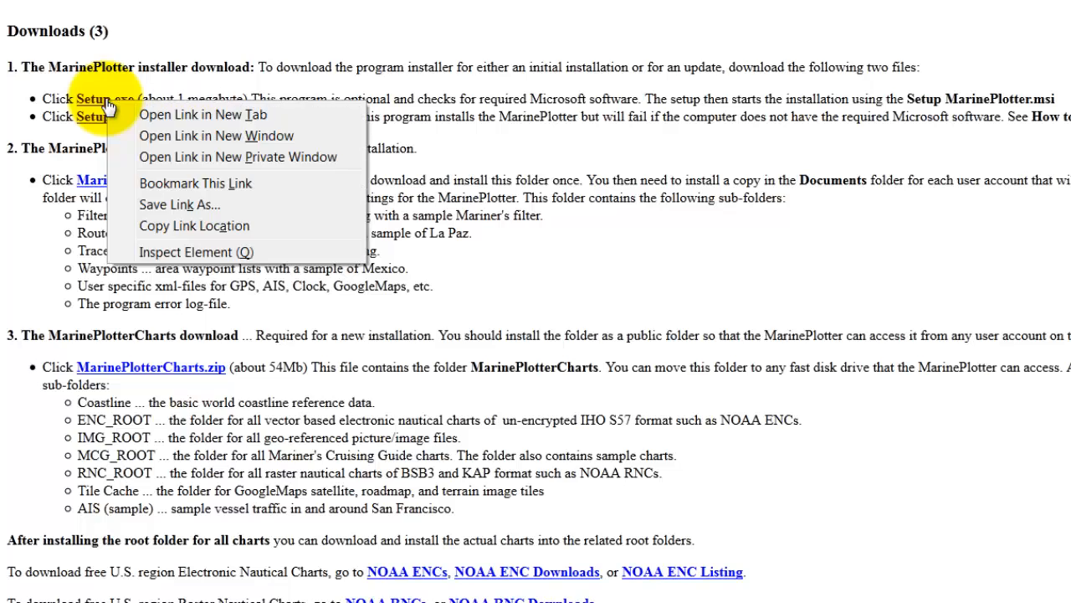
{"action": "left_click", "coordinate": [101, 102]}
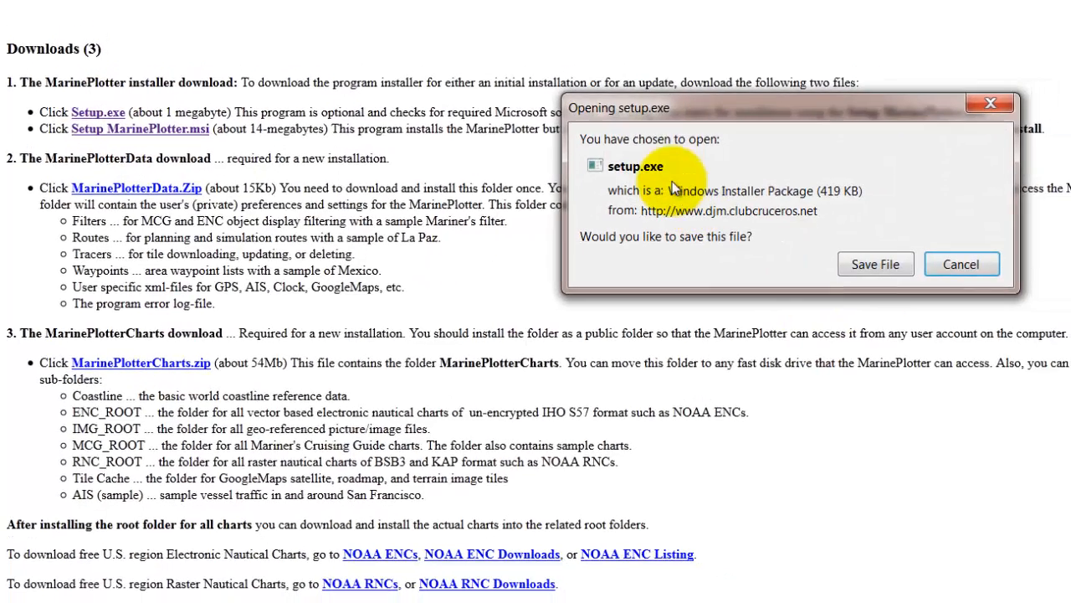
{"action": "left_click", "coordinate": [869, 263]}
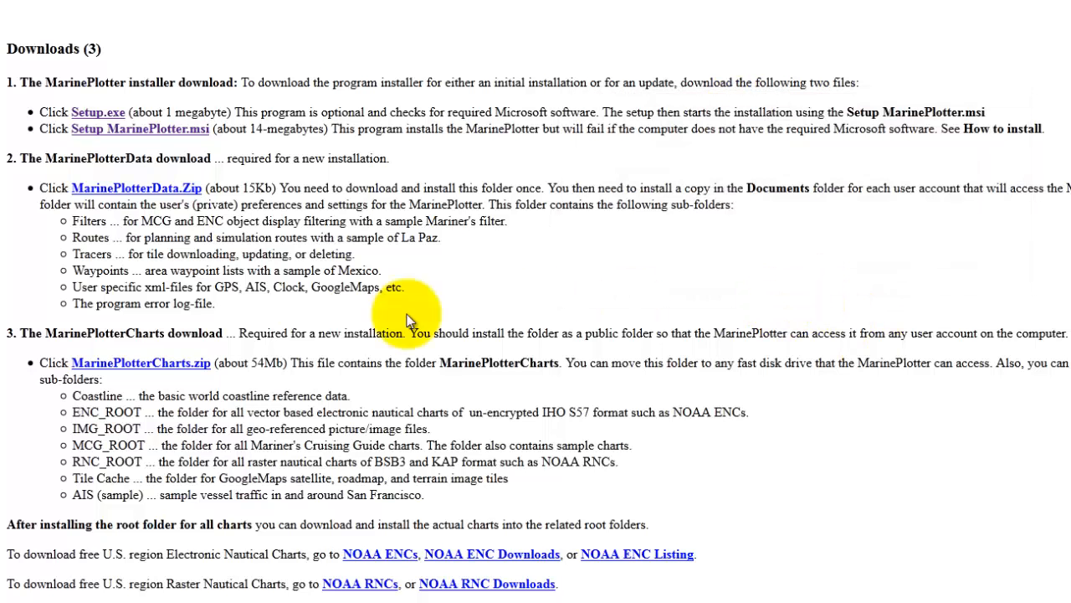
{"action": "left_click", "coordinate": [131, 134]}
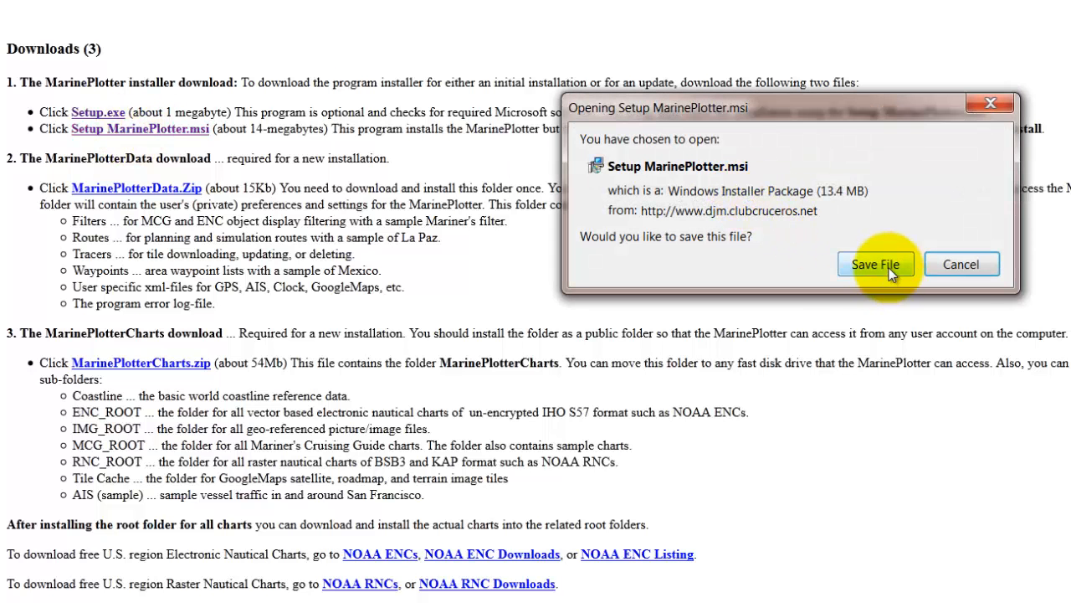
{"action": "left_click", "coordinate": [877, 266]}
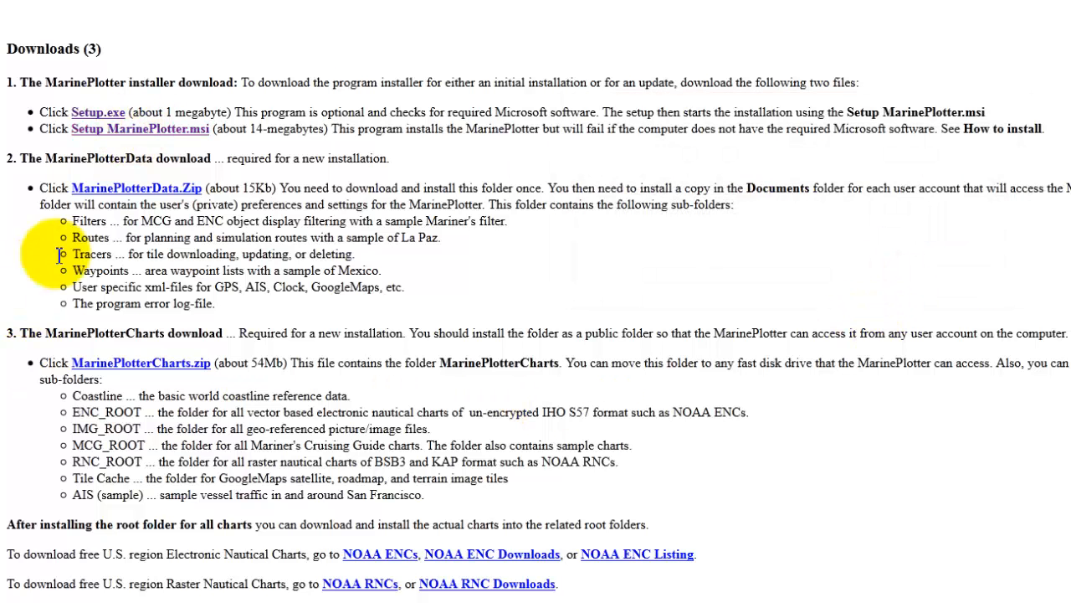
Download and save the MarinePlotterData.zip and MarinePlotterCharts.zip archives
{"action": "left_click", "coordinate": [138, 190]}
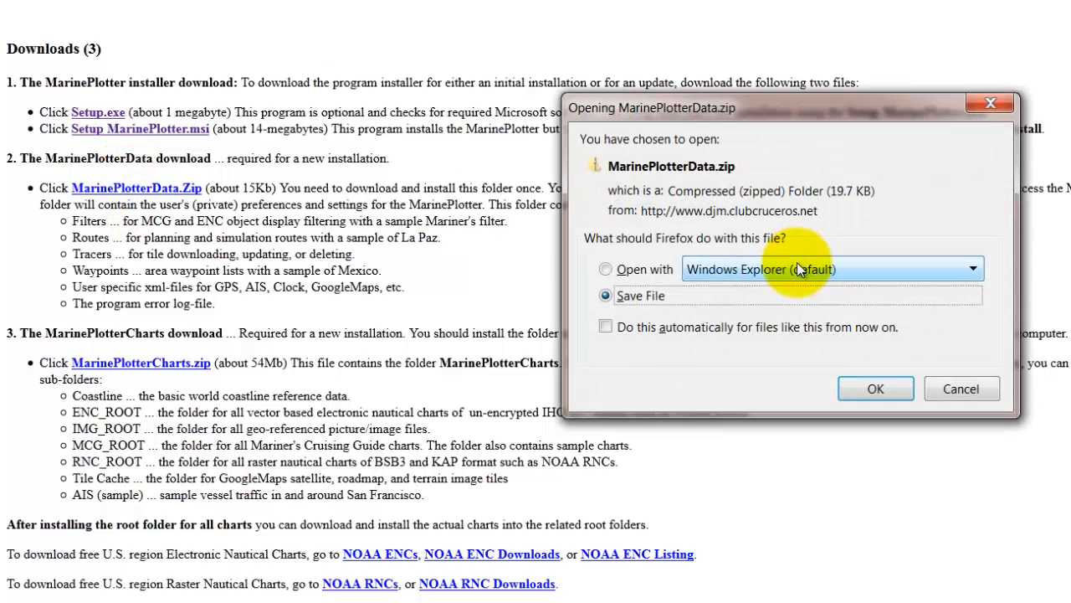
{"action": "left_click", "coordinate": [876, 389]}
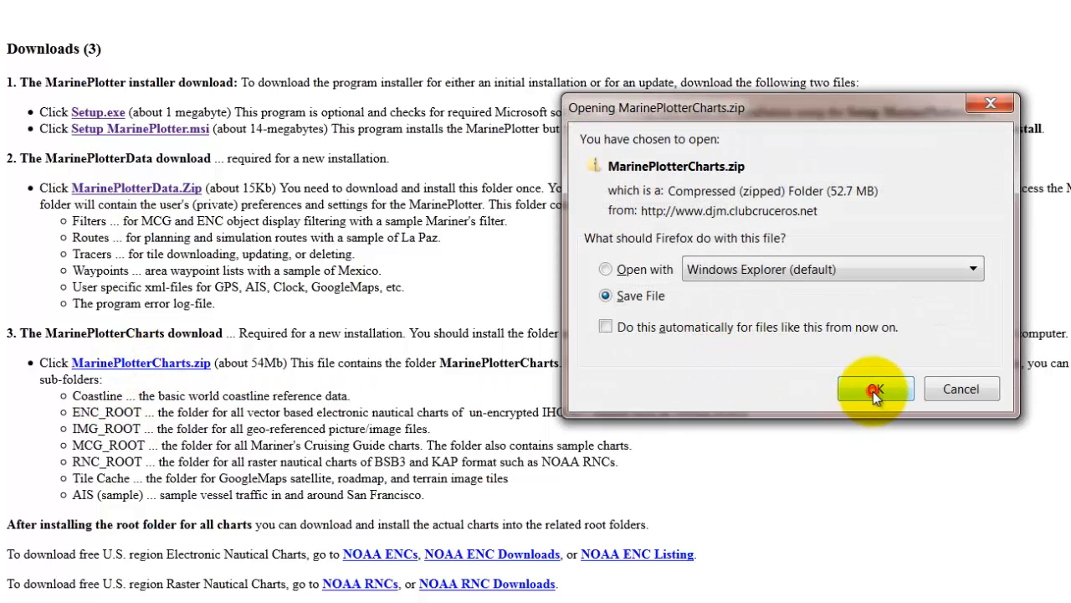
{"action": "left_click", "coordinate": [875, 390]}
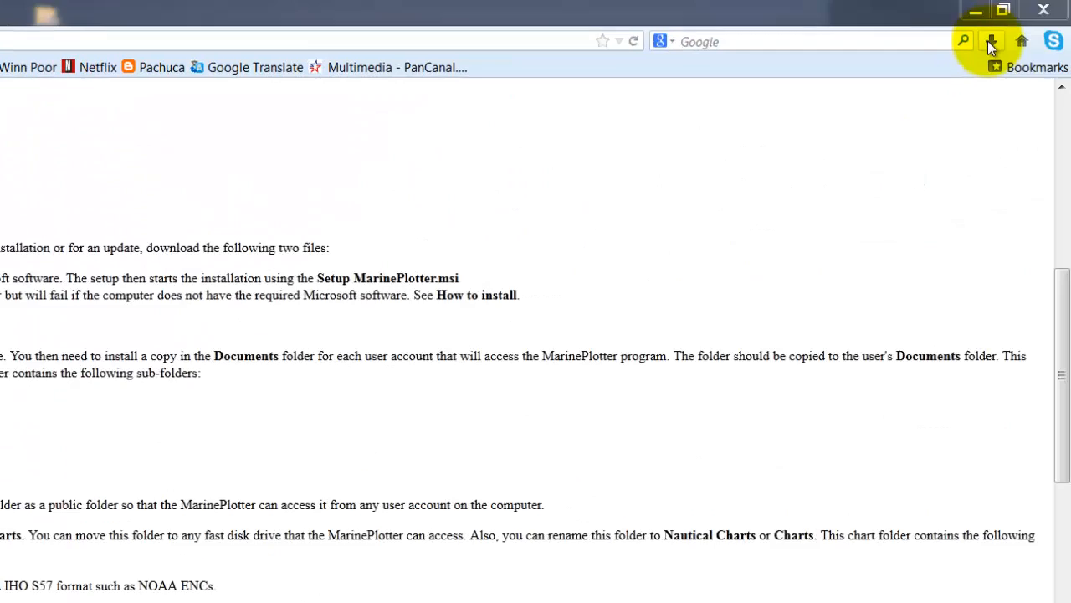
Check the recent downloads and show the folder that contains MarinePlotterCharts.zip
{"action": "left_click", "coordinate": [991, 42]}
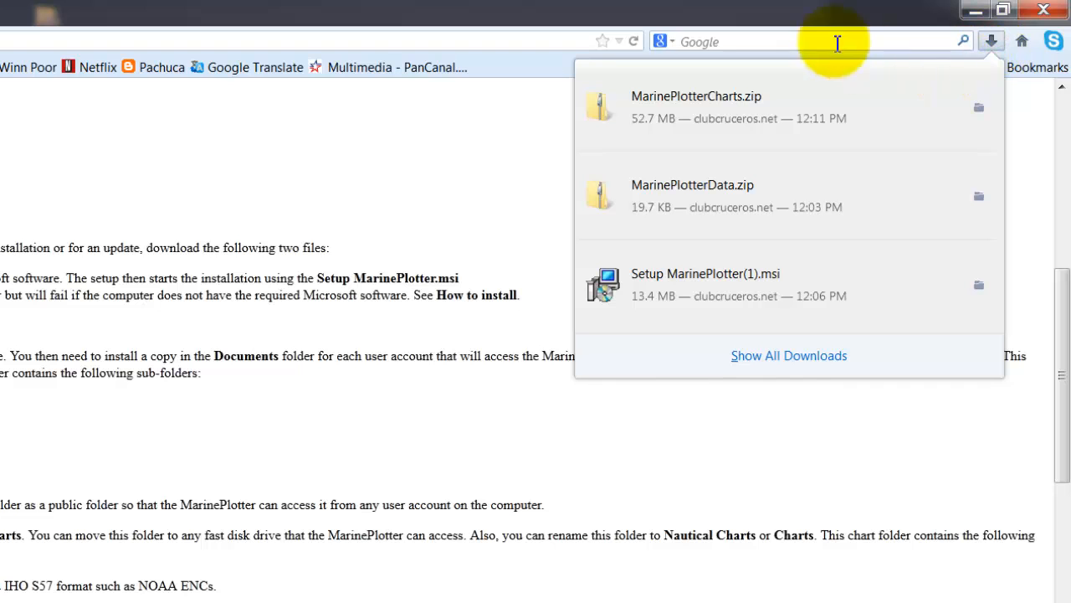
{"action": "right_click", "coordinate": [693, 104]}
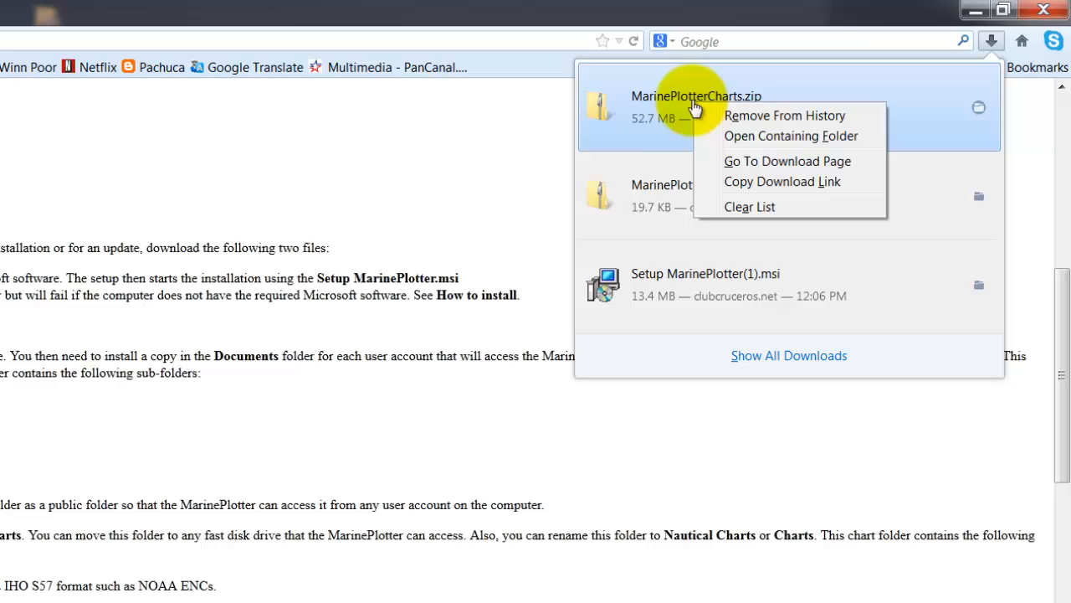
{"action": "left_click", "coordinate": [829, 138]}
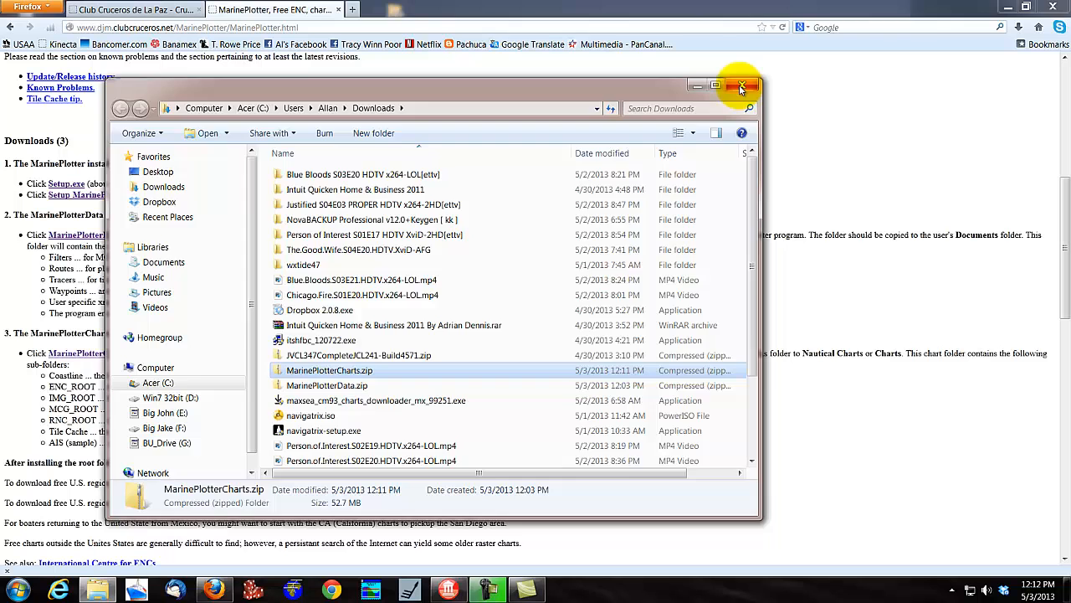
Dismiss the Downloads folder window and close the browser together with both open tabs
{"action": "left_click", "coordinate": [753, 82]}
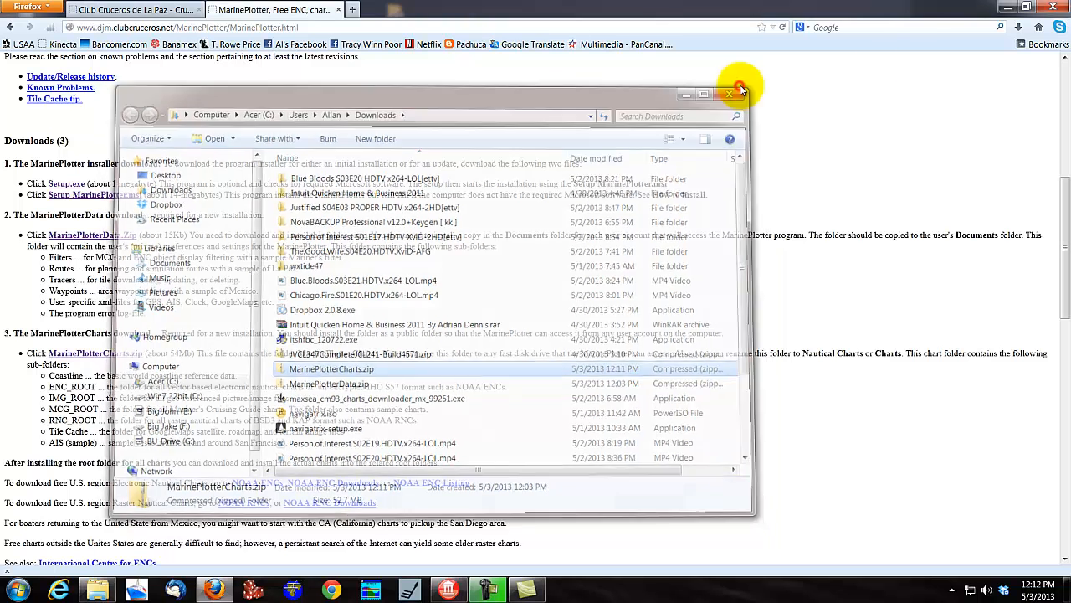
{"action": "left_click", "coordinate": [1055, 8]}
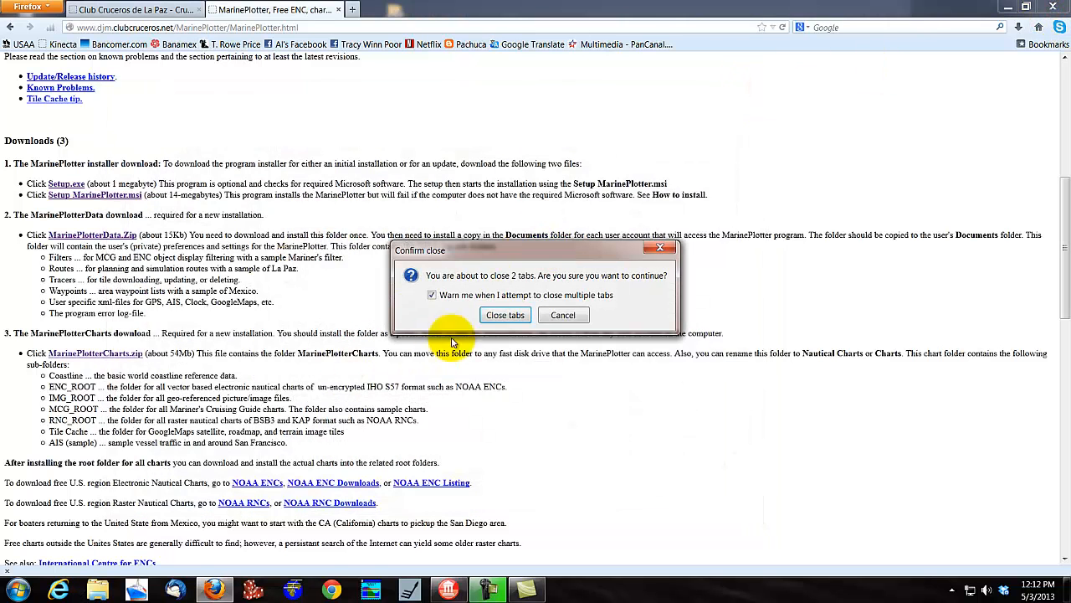
{"action": "left_click", "coordinate": [505, 315]}
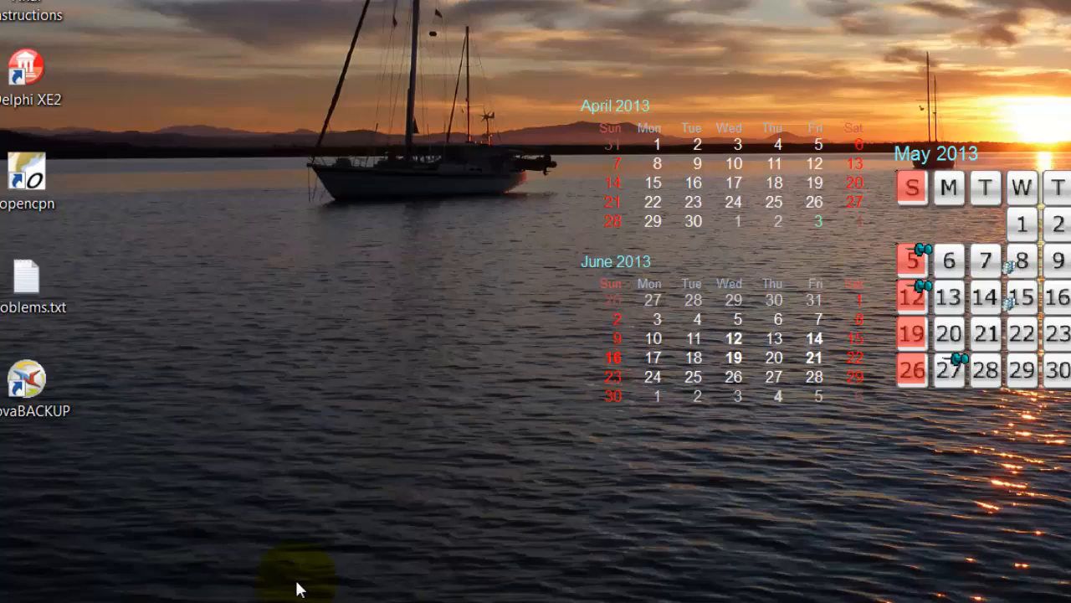
Open the Downloads folder in Windows Explorer and move setup.exe to the desktop
{"action": "left_click", "coordinate": [240, 576]}
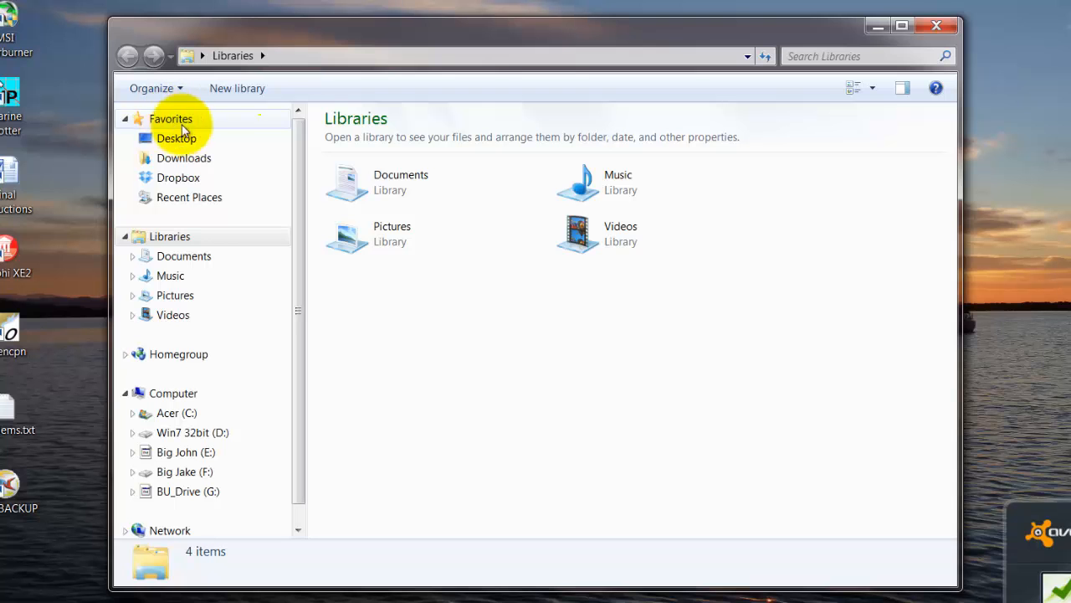
{"action": "left_click", "coordinate": [194, 165]}
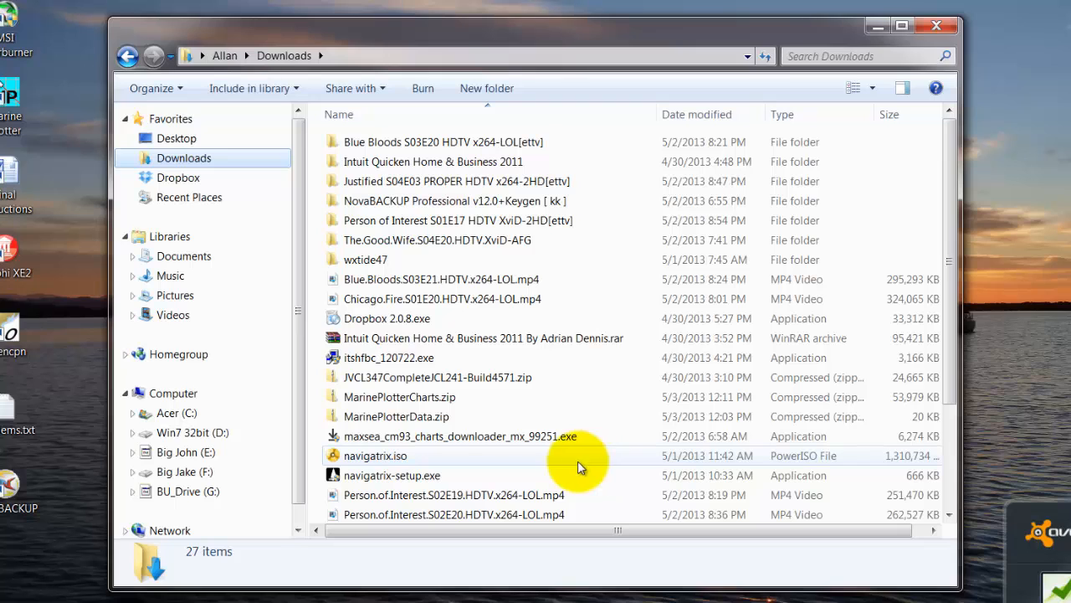
{"action": "left_click_drag", "start_coordinate": [948, 303], "coordinate": [941, 437]}
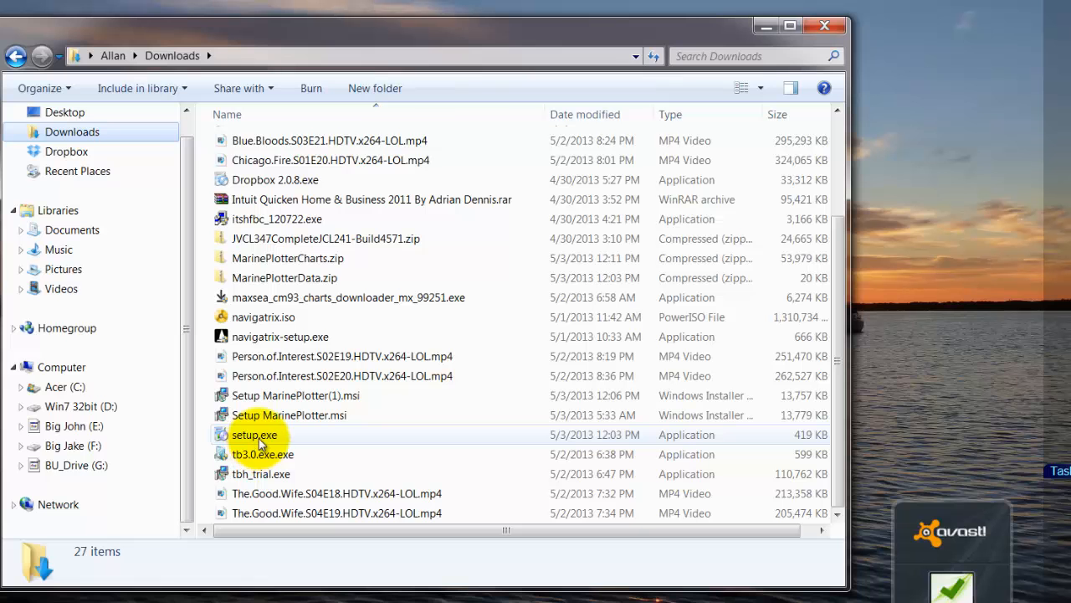
{"action": "left_click_drag", "start_coordinate": [257, 439], "coordinate": [939, 185]}
{"action": "left_click", "coordinate": [982, 212]}
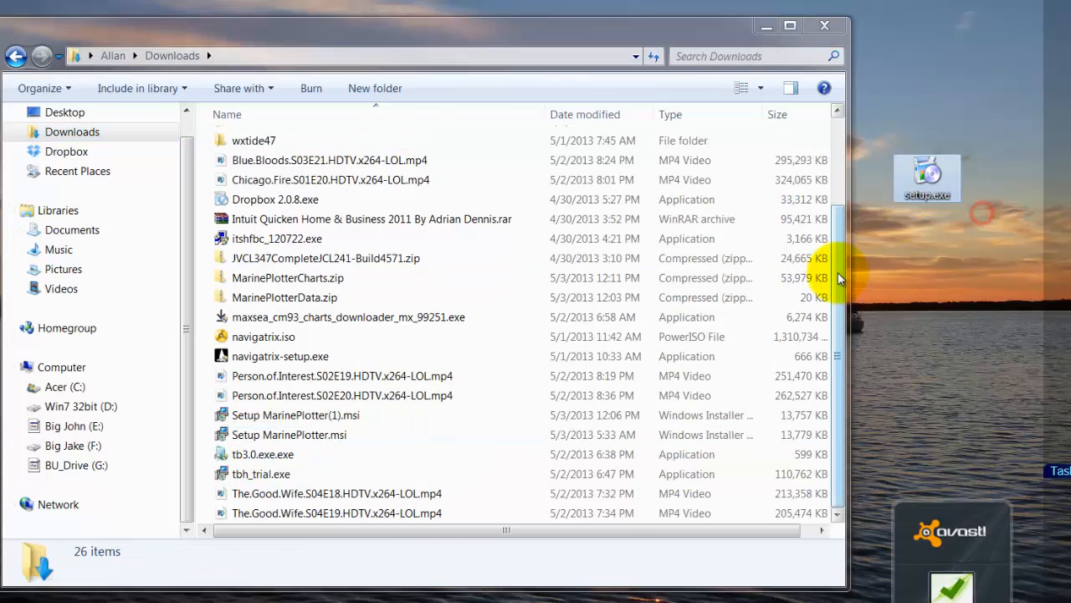
Move Setup MarinePlotter.msi and MarinePlotterData.zip from the Downloads folder to the desktop
{"action": "left_click", "coordinate": [305, 441]}
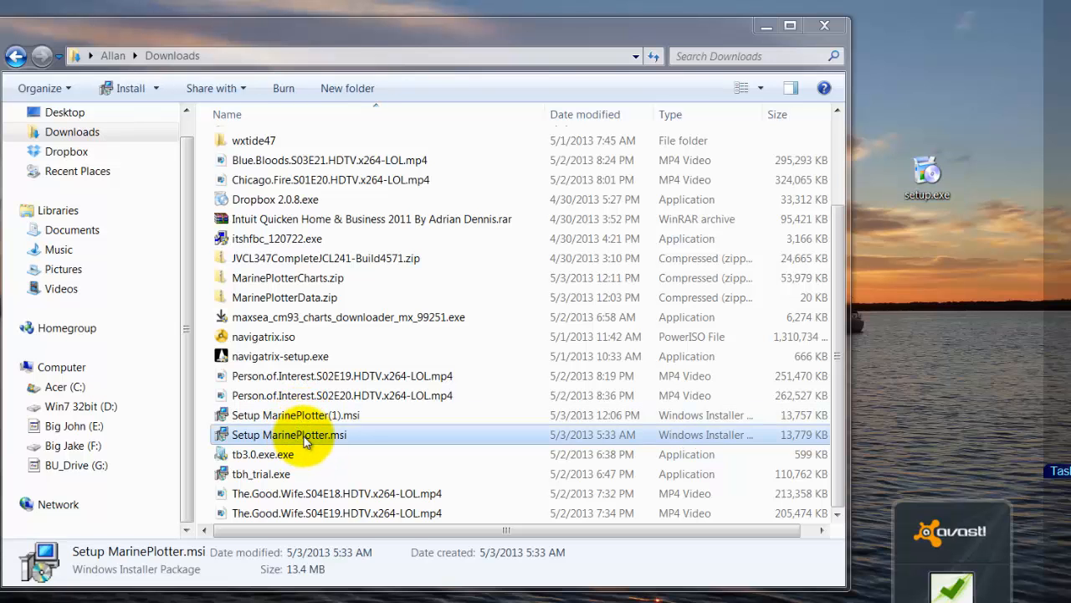
{"action": "left_click_drag", "start_coordinate": [305, 441], "coordinate": [949, 114]}
{"action": "left_click", "coordinate": [987, 143]}
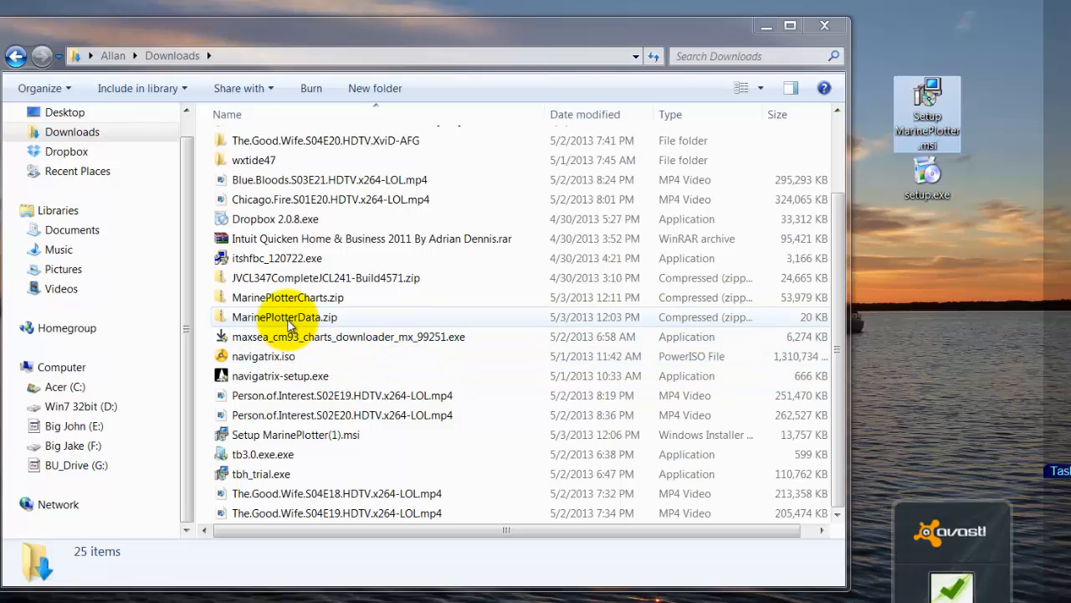
{"action": "left_click_drag", "start_coordinate": [311, 317], "coordinate": [961, 306]}
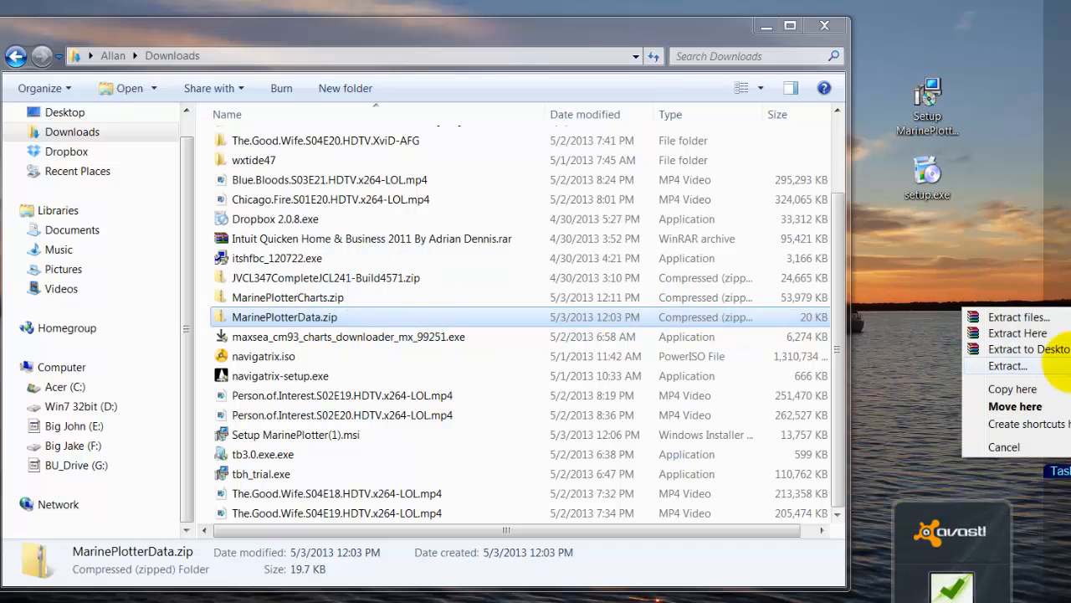
{"action": "left_click", "coordinate": [1038, 408]}
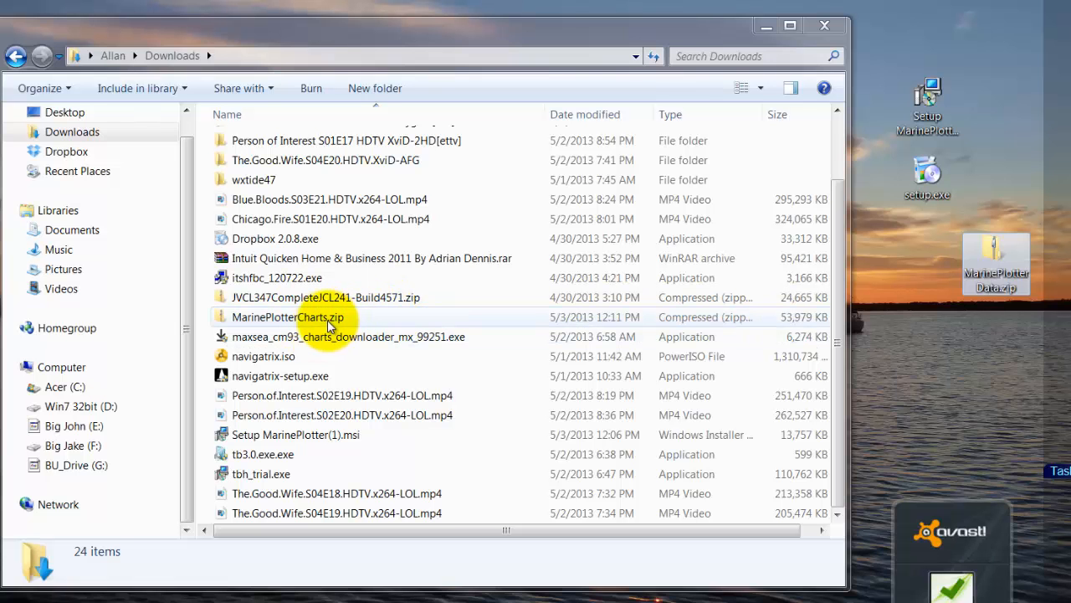
Move MarinePlotterCharts.zip from the Downloads folder to the desktop and close the Downloads window
{"action": "left_click_drag", "start_coordinate": [324, 325], "coordinate": [946, 356]}
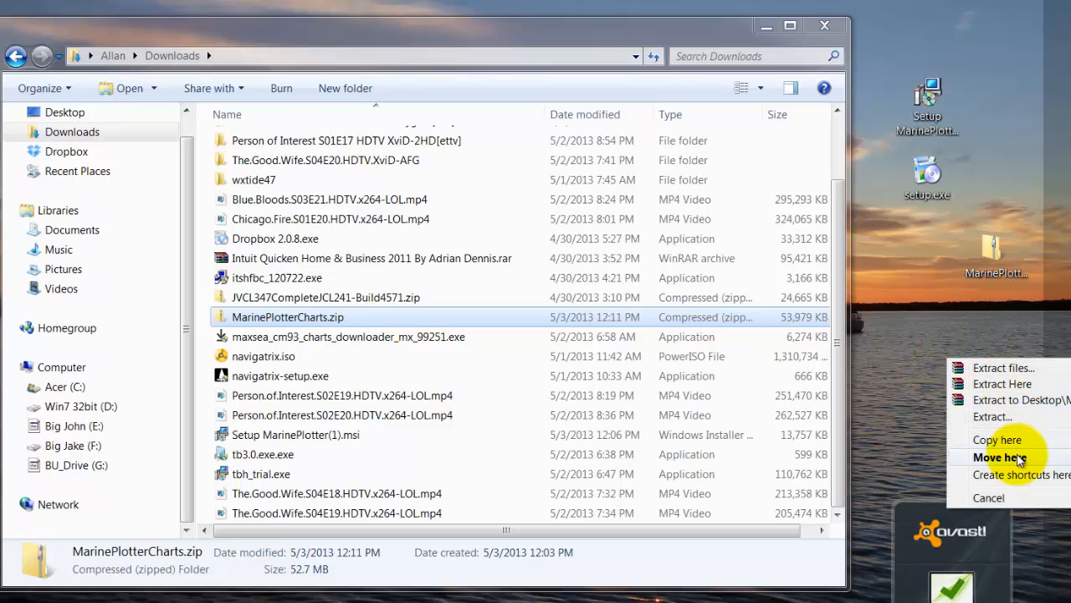
{"action": "left_click", "coordinate": [1017, 453]}
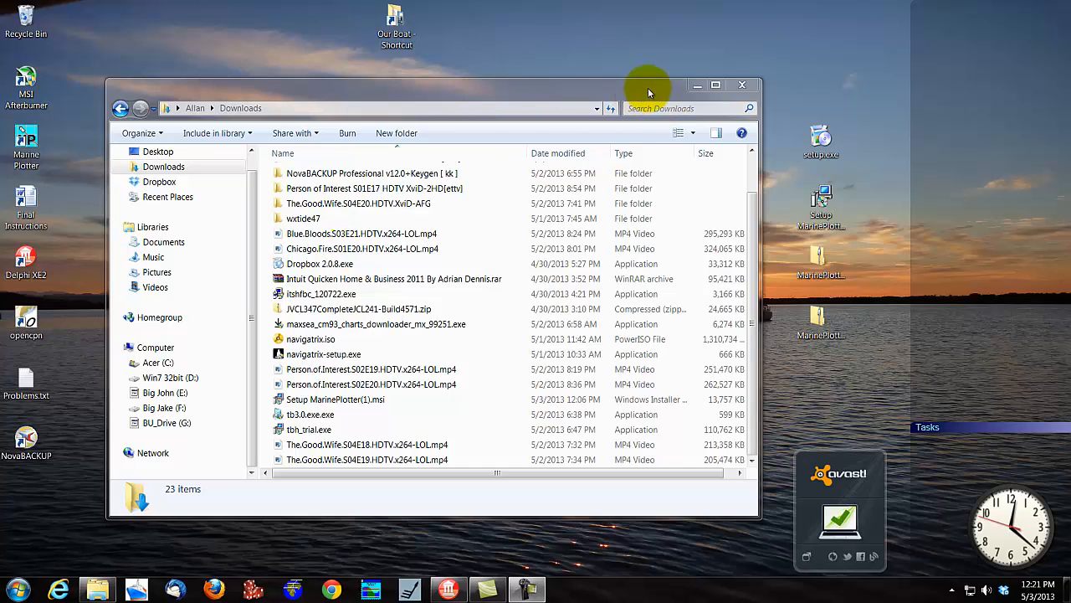
{"action": "left_click", "coordinate": [747, 88]}
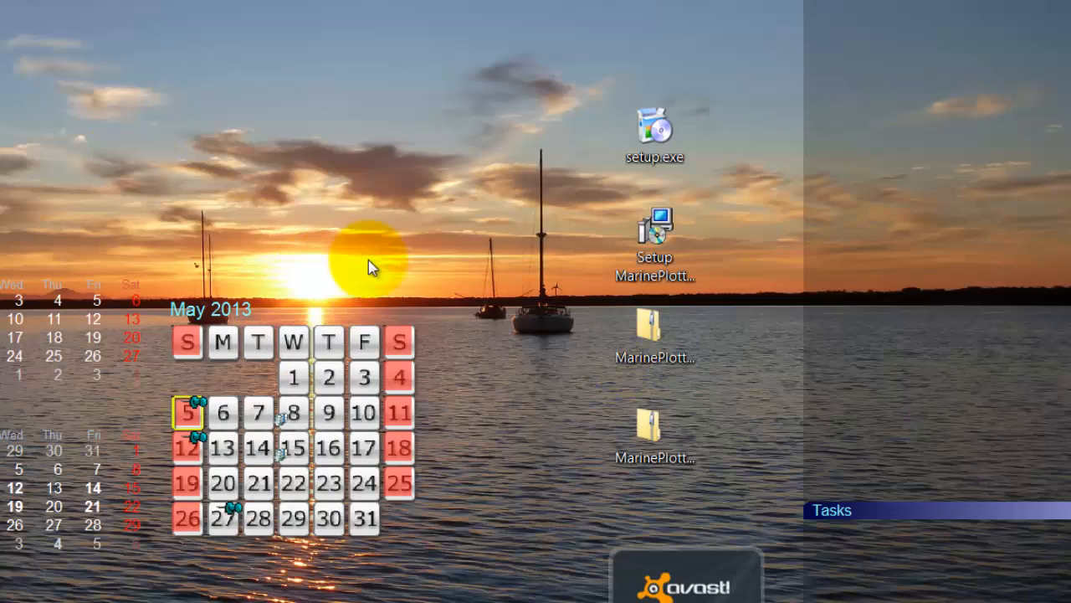
Run setup.exe from the desktop despite the unverified publisher and accept the Microsoft .NET Framework 4 license terms
{"action": "double_click", "coordinate": [659, 134]}
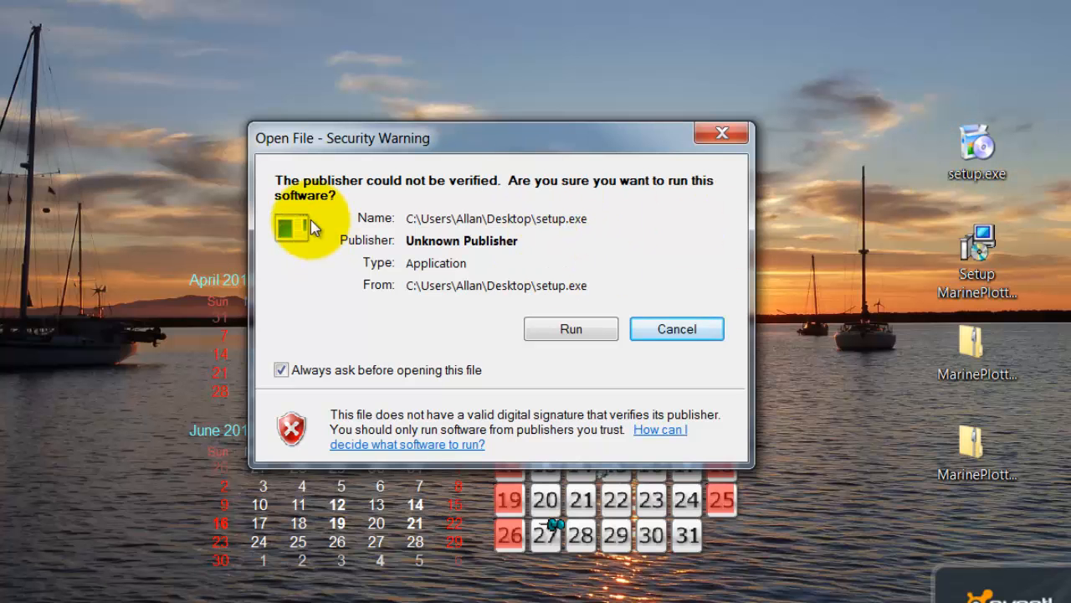
{"action": "left_click", "coordinate": [564, 335]}
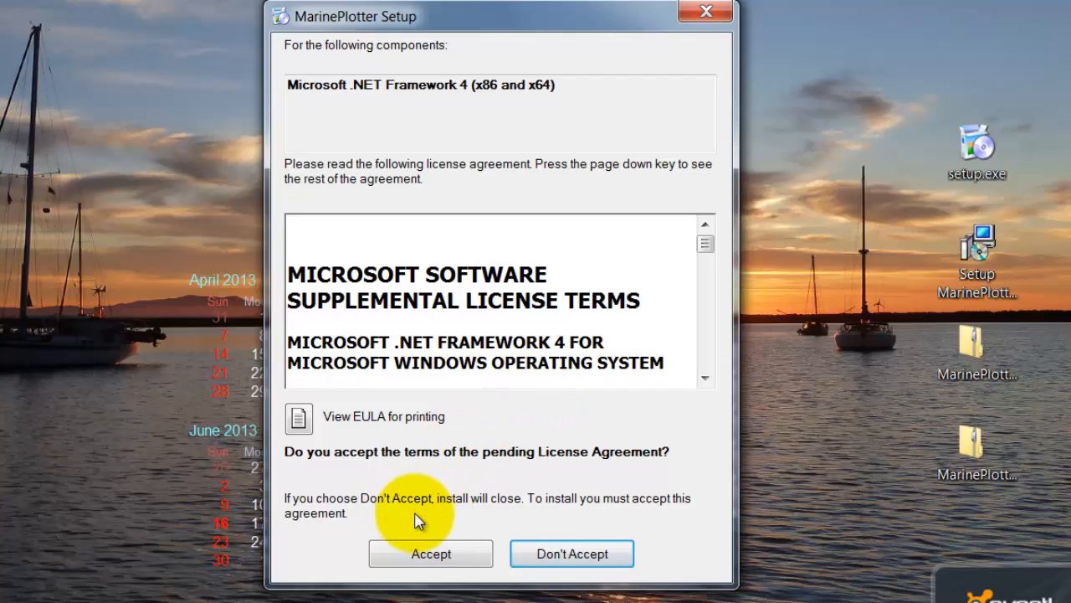
{"action": "left_click", "coordinate": [441, 559]}
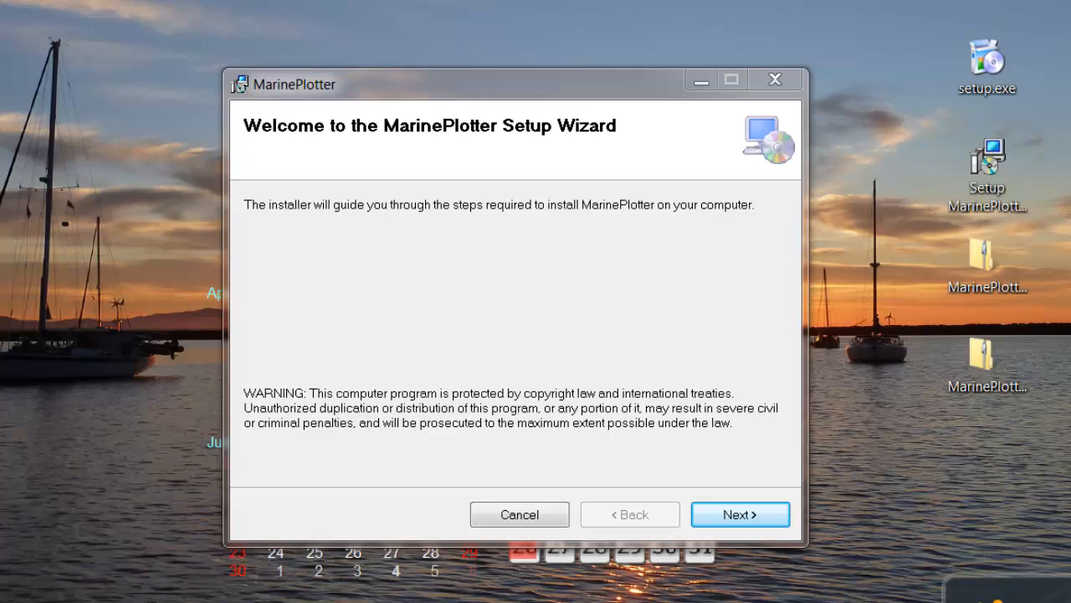
Agree to the MarinePlotter license, install it for Everyone in the default folder, and close the setup wizard
{"action": "left_click", "coordinate": [740, 519]}
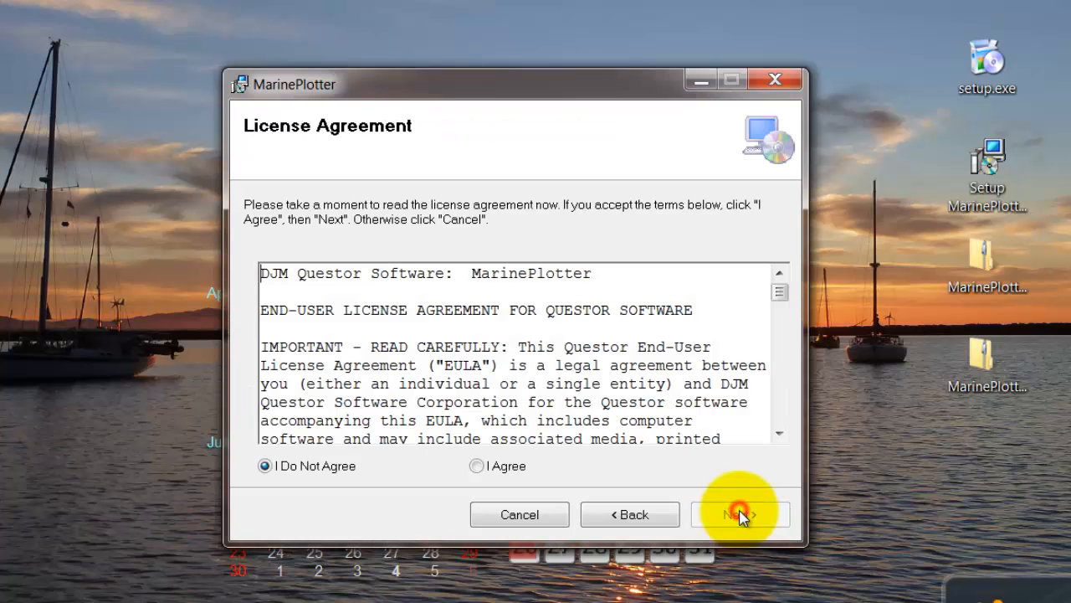
{"action": "left_click", "coordinate": [477, 466]}
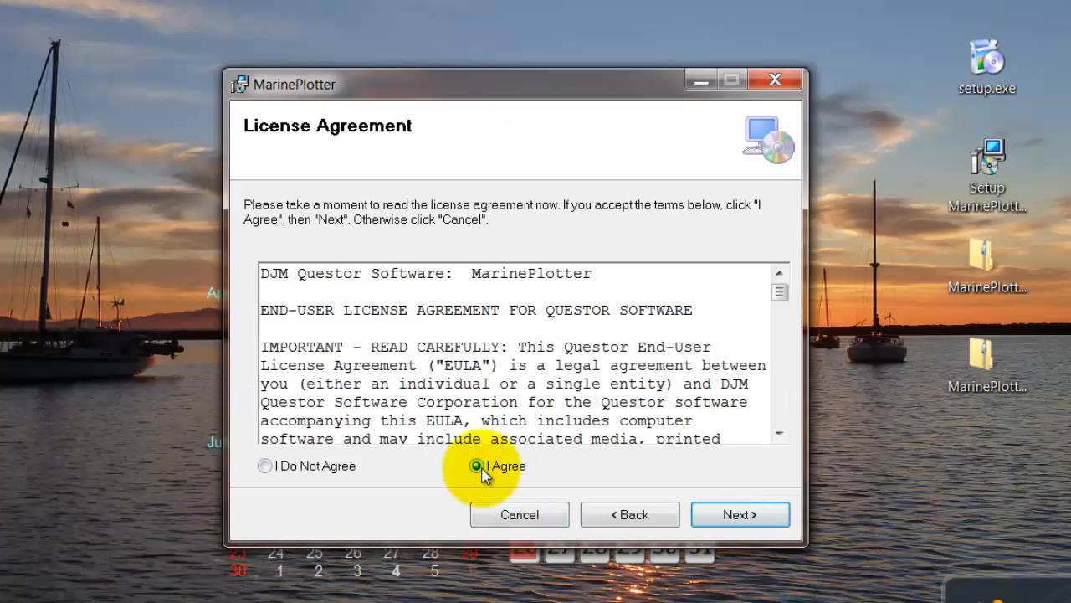
{"action": "left_click", "coordinate": [745, 518]}
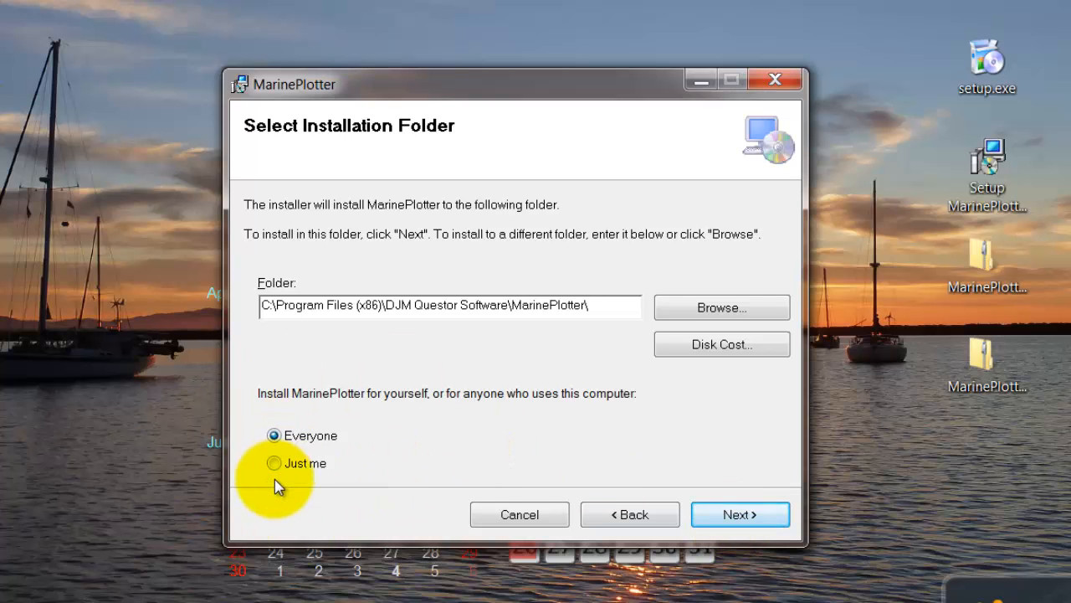
{"action": "left_click", "coordinate": [766, 518]}
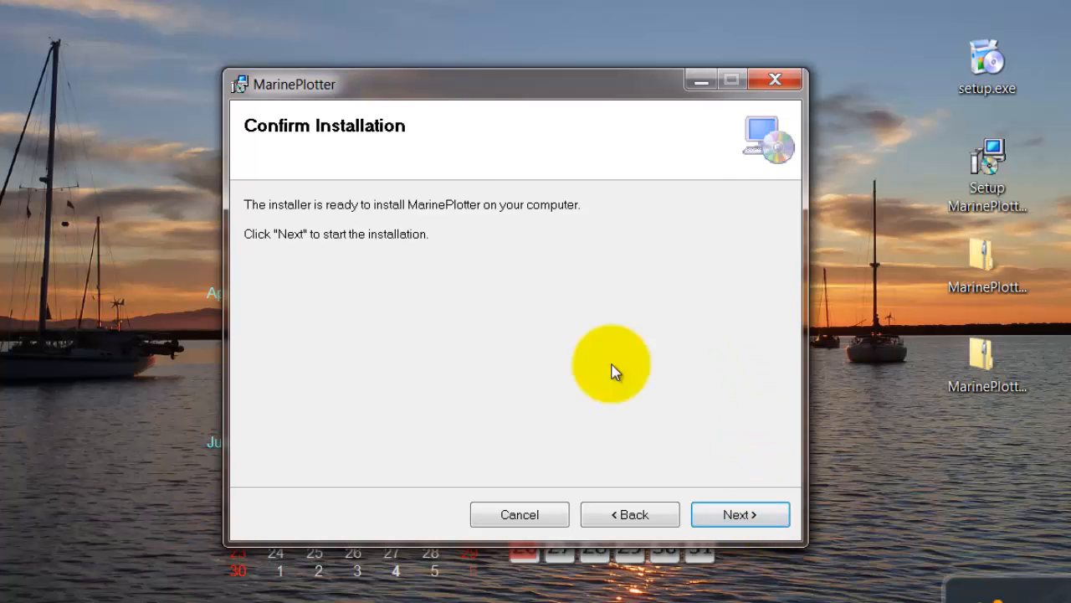
{"action": "left_click", "coordinate": [725, 520]}
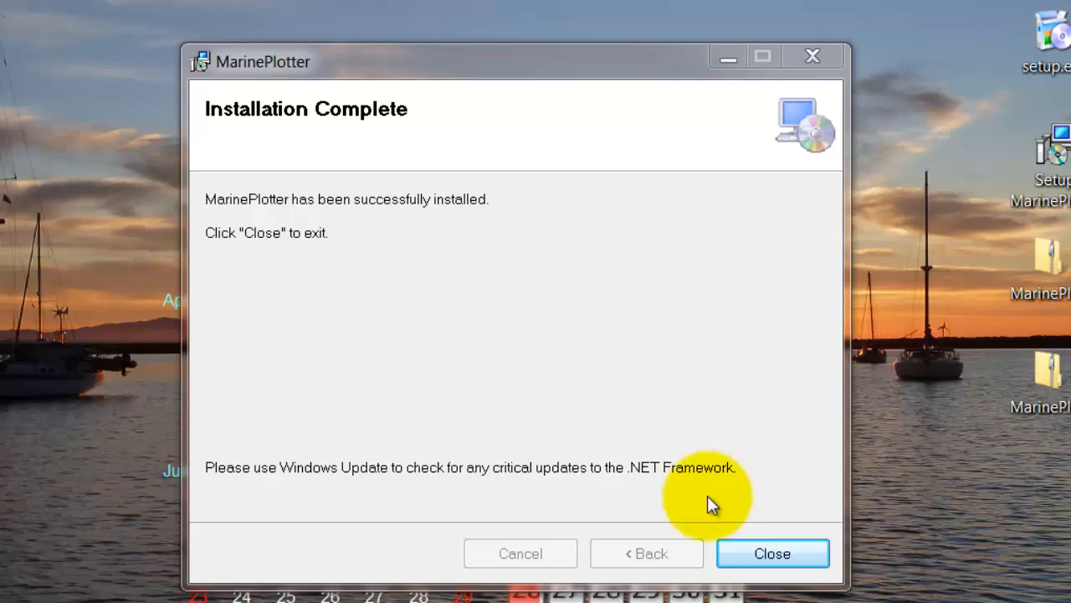
{"action": "left_click", "coordinate": [783, 553]}
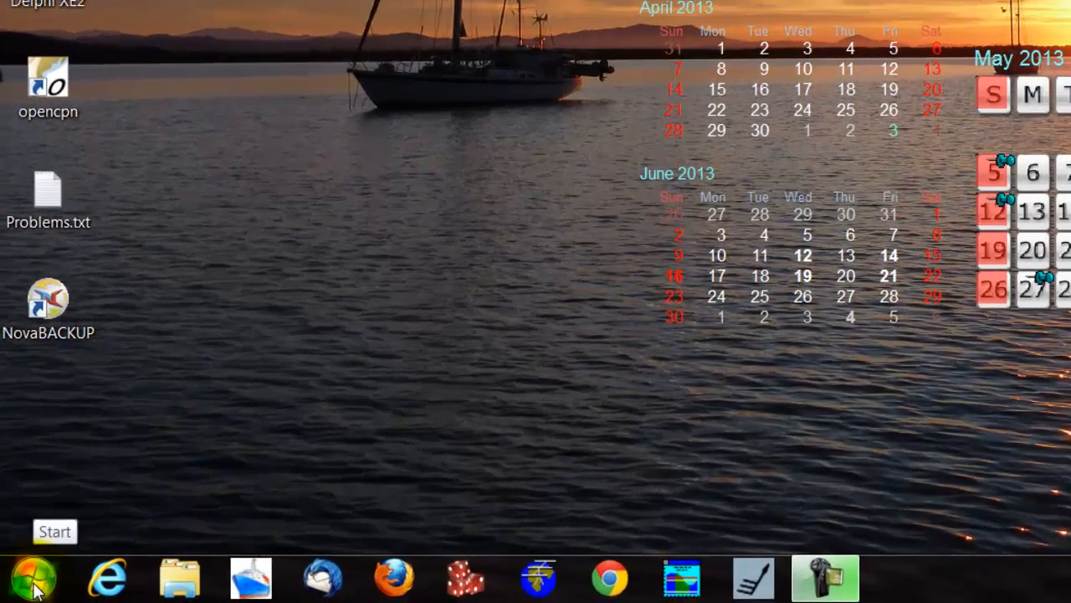
Find MarinePlotter among the installed programs under DJM Questor Software and create a desktop shortcut to it
{"action": "left_click", "coordinate": [18, 591]}
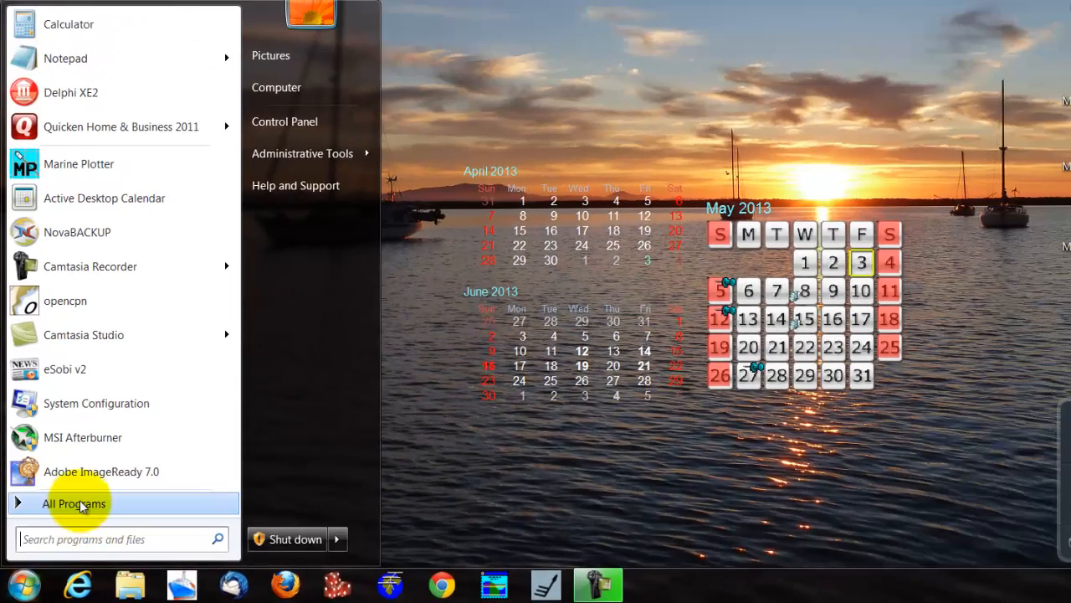
{"action": "left_click", "coordinate": [194, 509]}
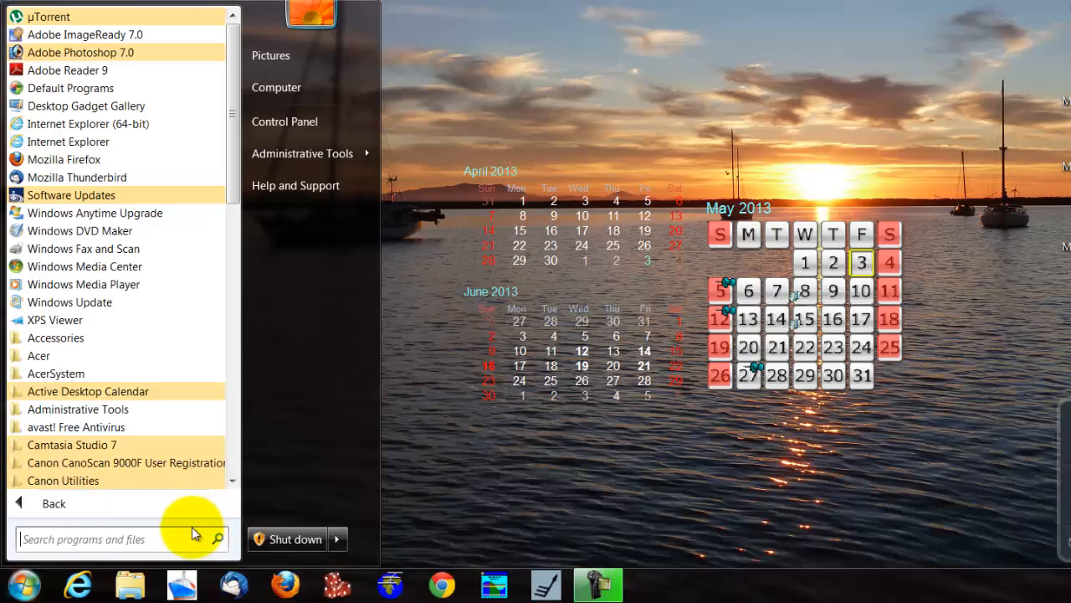
{"action": "scroll", "coordinate": [114, 377], "scroll_direction": "down", "scroll_amount": 1}
{"action": "scroll", "coordinate": [106, 360], "scroll_direction": "down", "scroll_amount": 7}
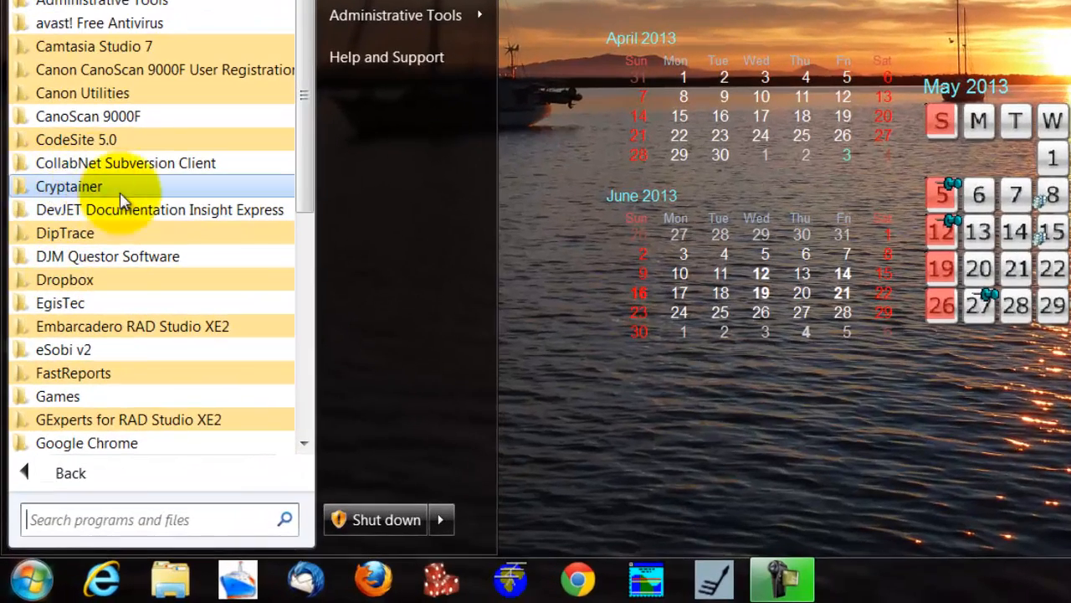
{"action": "left_click", "coordinate": [108, 257]}
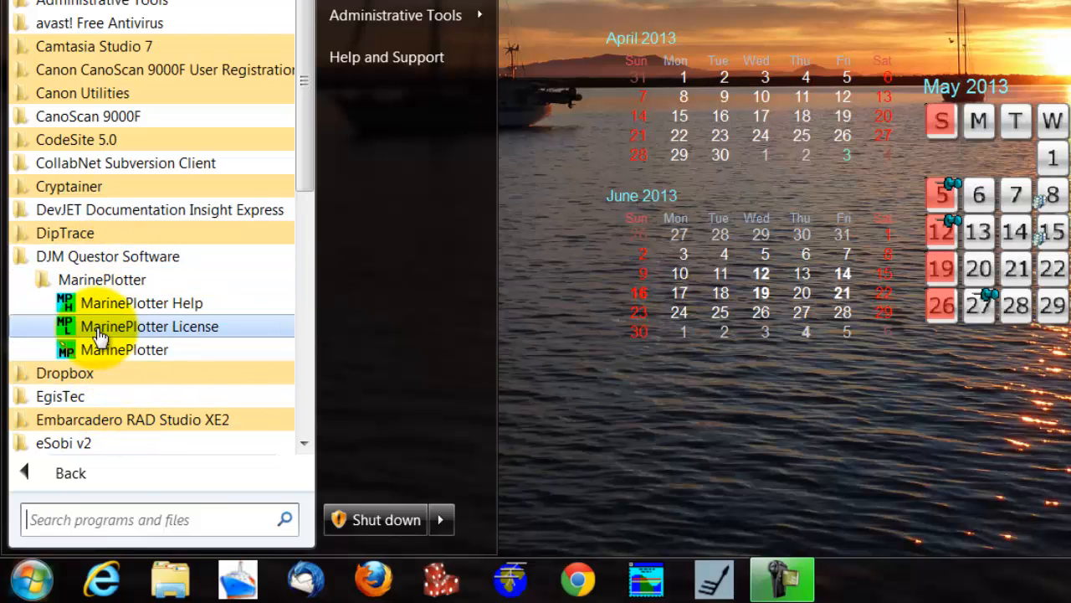
{"action": "left_click_drag", "start_coordinate": [113, 360], "coordinate": [671, 434]}
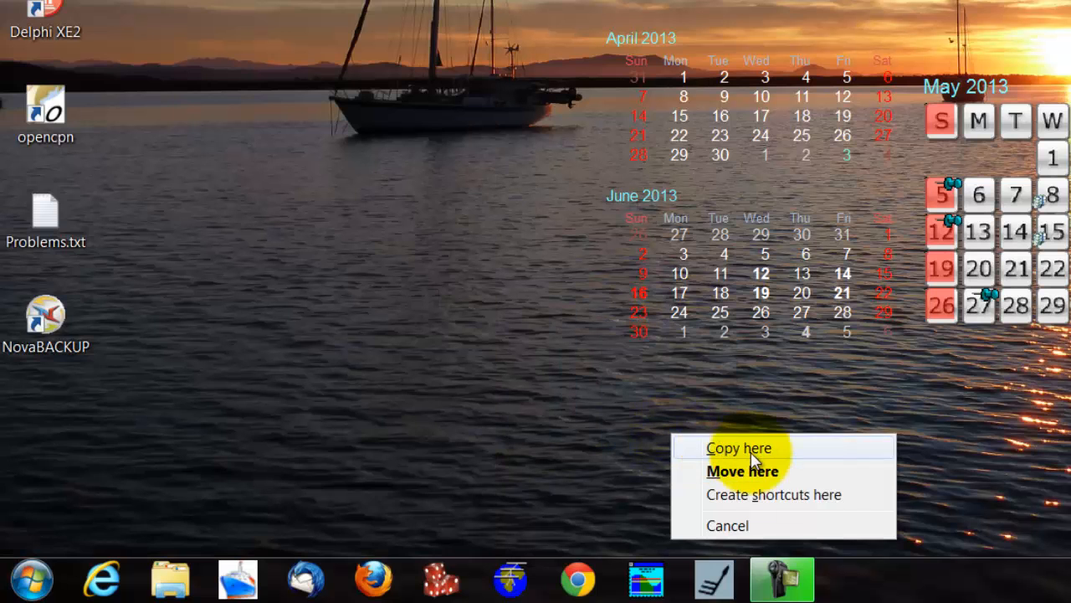
{"action": "left_click", "coordinate": [794, 497]}
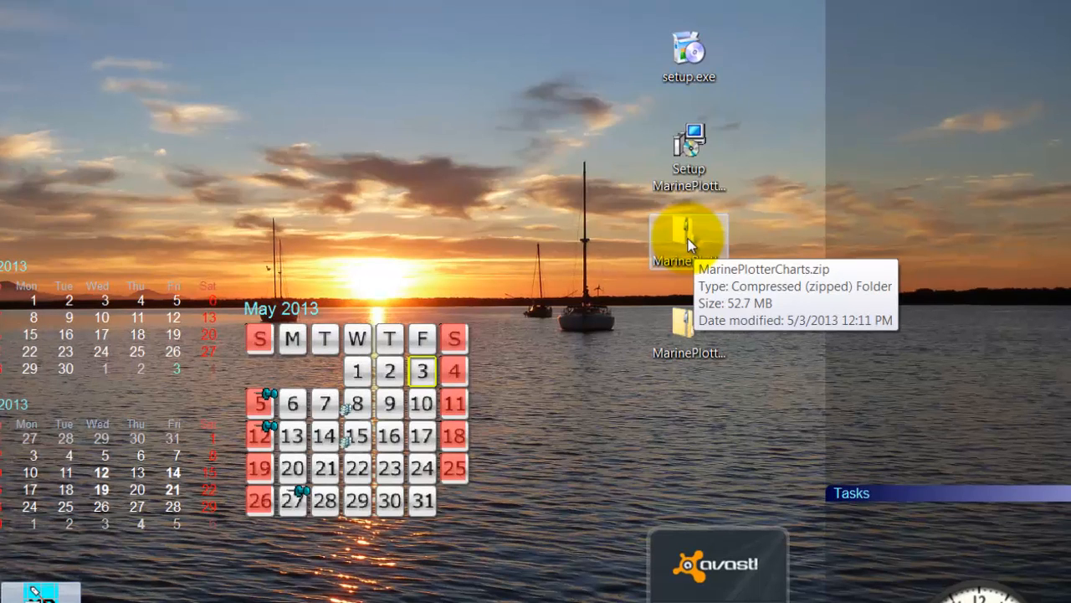
Start extracting all files from MarinePlotterCharts.zip on the desktop
{"action": "left_click", "coordinate": [687, 241]}
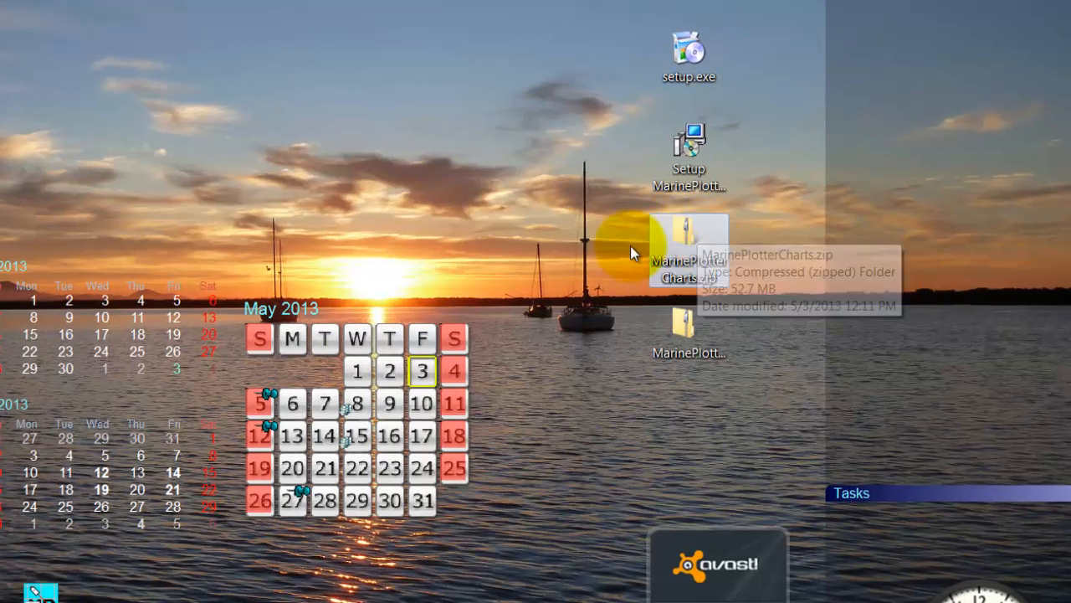
{"action": "double_click", "coordinate": [686, 237]}
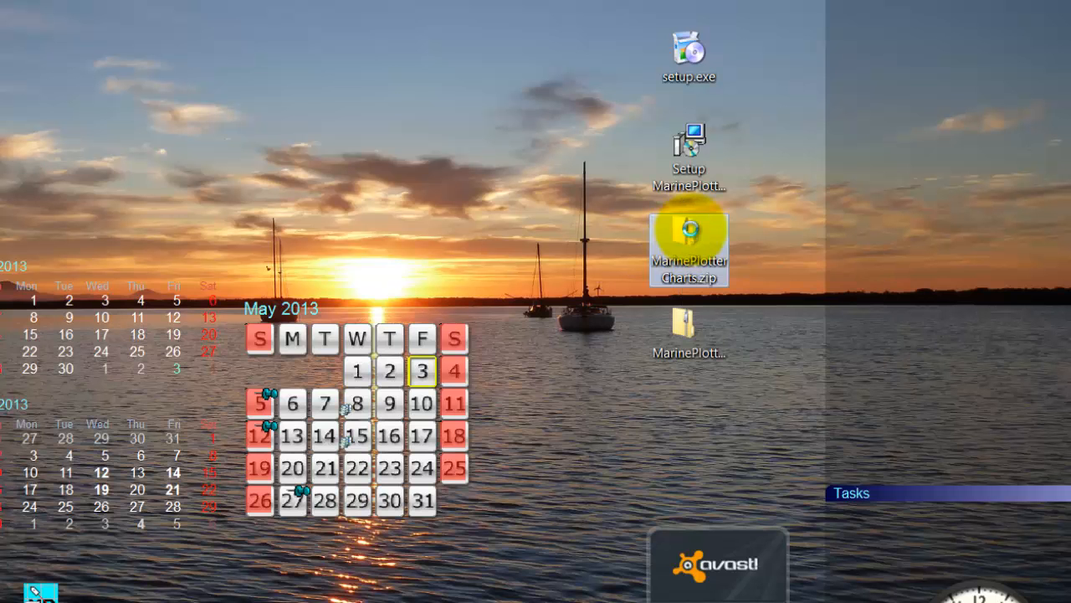
{"action": "right_click", "coordinate": [688, 231]}
{"action": "left_click", "coordinate": [768, 270]}
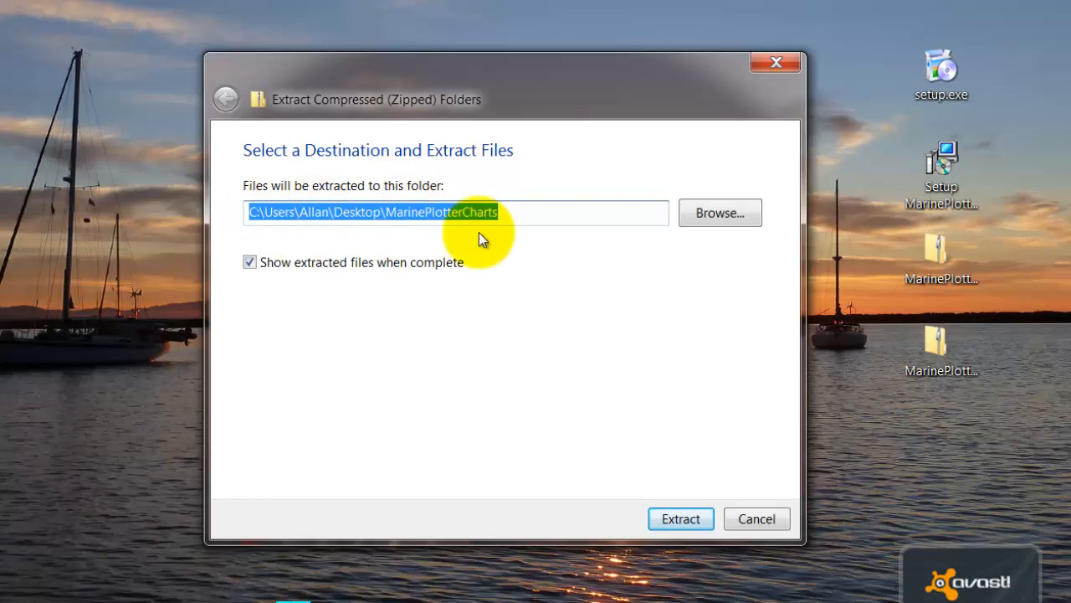
Set the extraction destination to My Documents inside the user's profile folder on drive C
{"action": "left_click", "coordinate": [721, 212]}
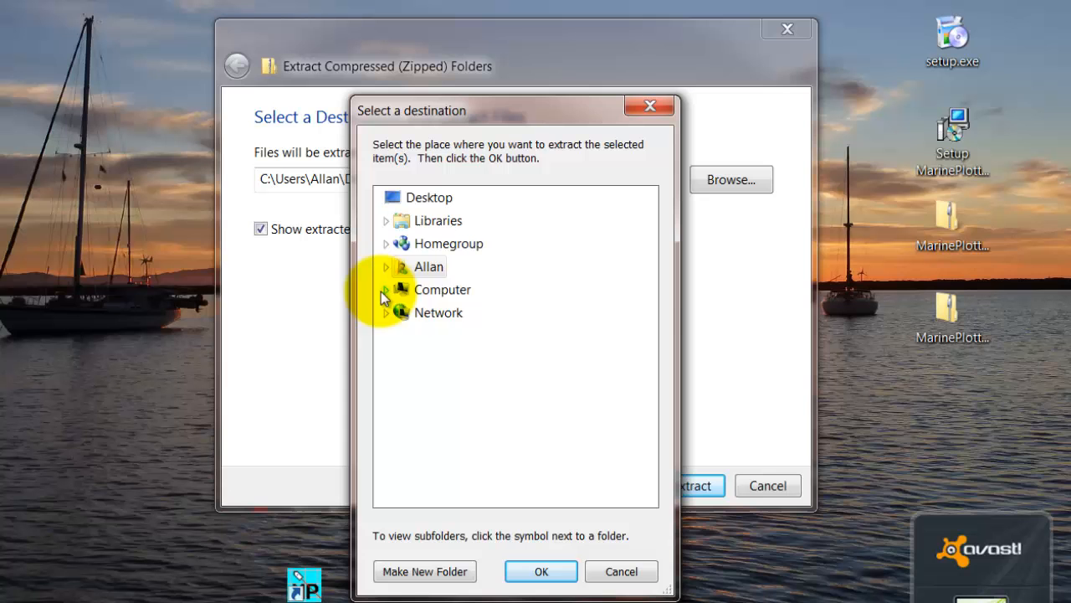
{"action": "left_click", "coordinate": [385, 291]}
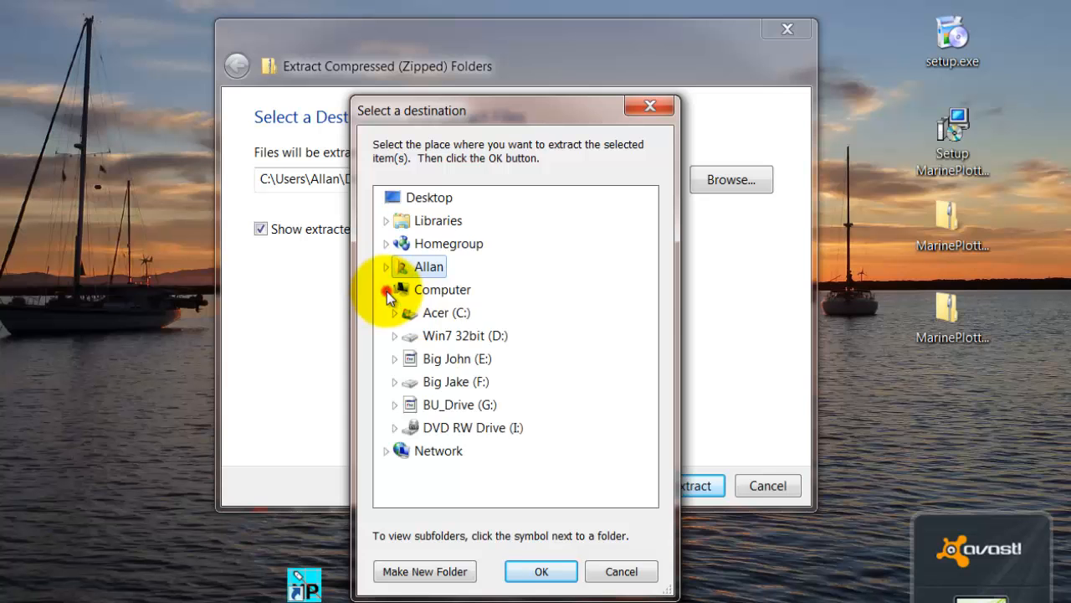
{"action": "left_click", "coordinate": [394, 312]}
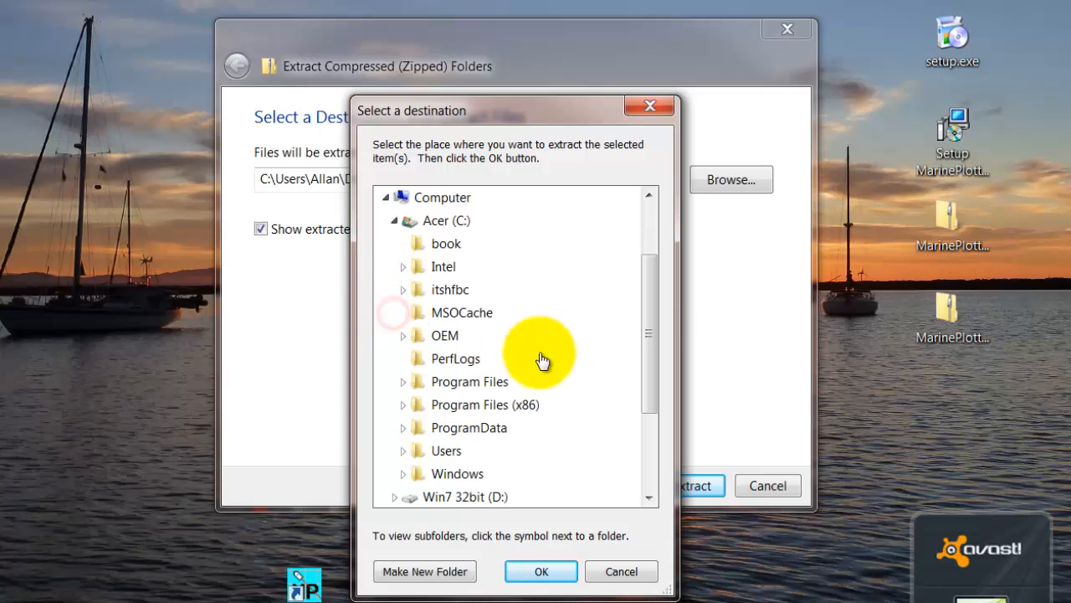
{"action": "left_click", "coordinate": [403, 452]}
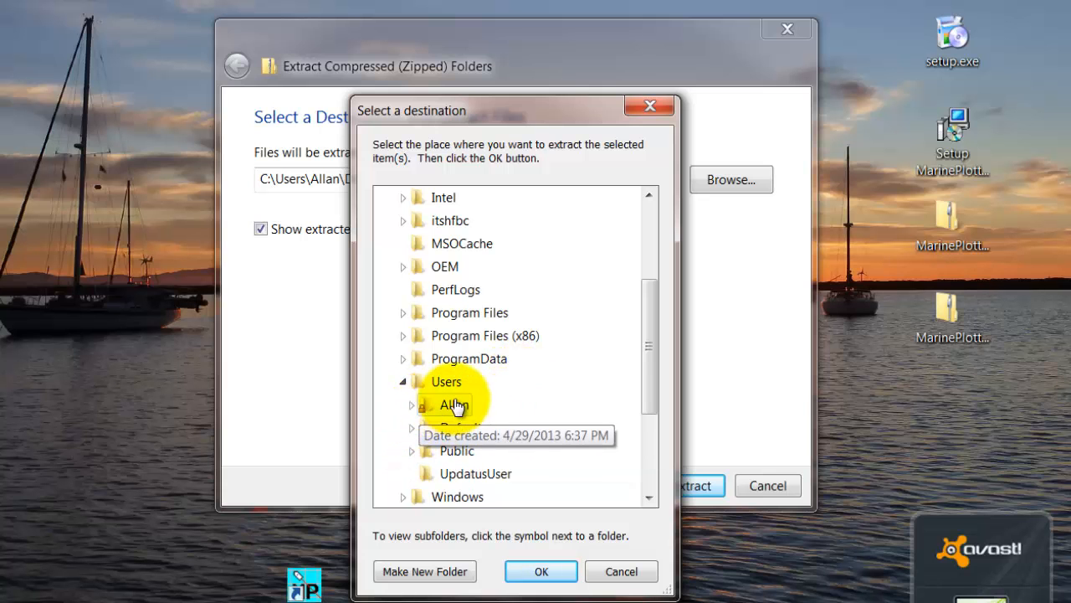
{"action": "left_click", "coordinate": [411, 405]}
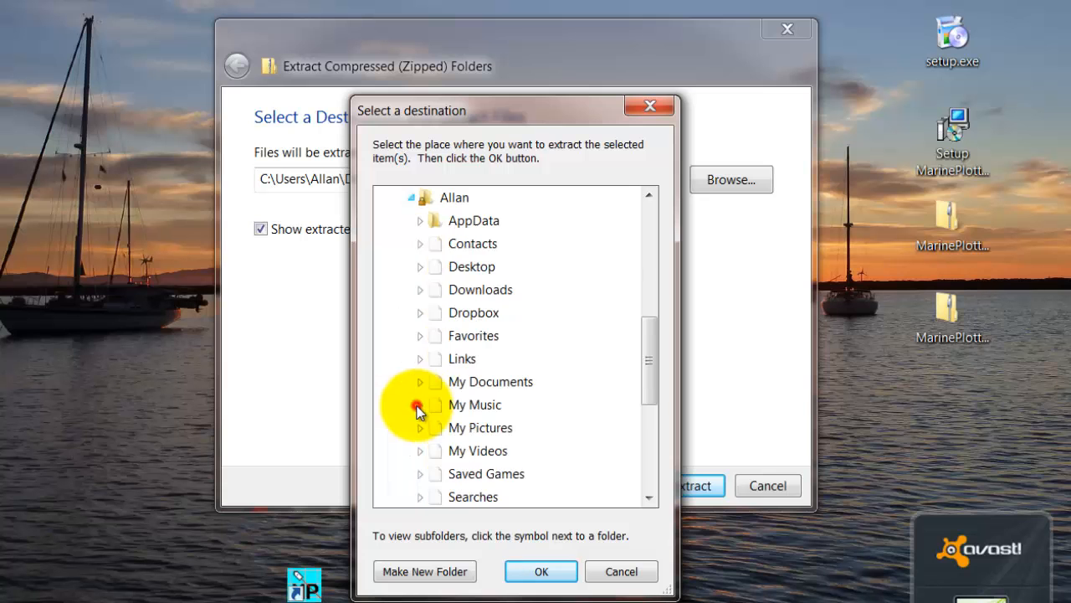
{"action": "left_click", "coordinate": [475, 381]}
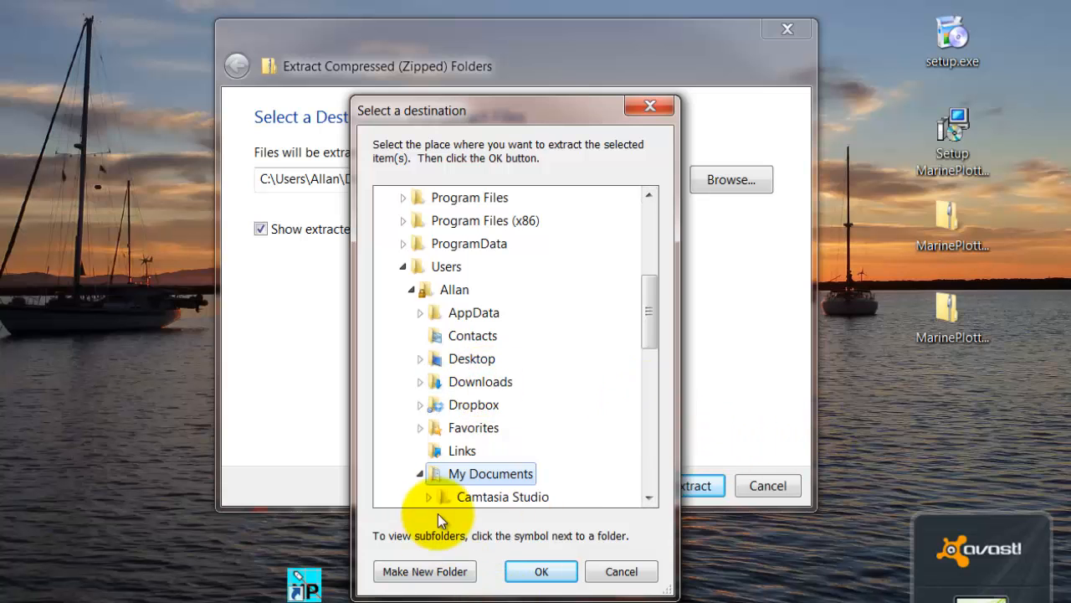
{"action": "left_click", "coordinate": [542, 572]}
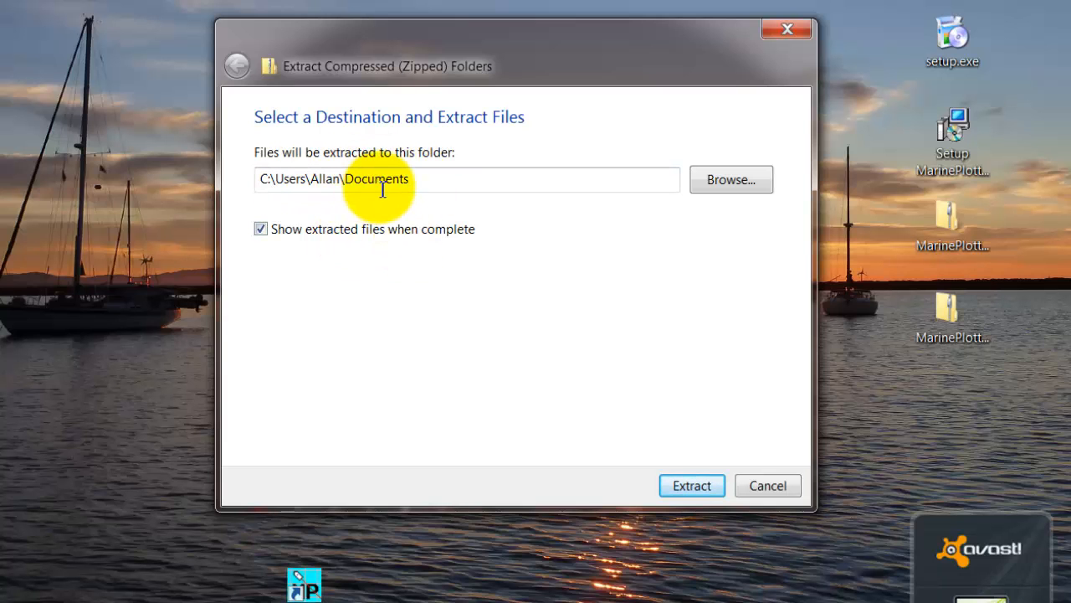
{"action": "left_click", "coordinate": [733, 181]}
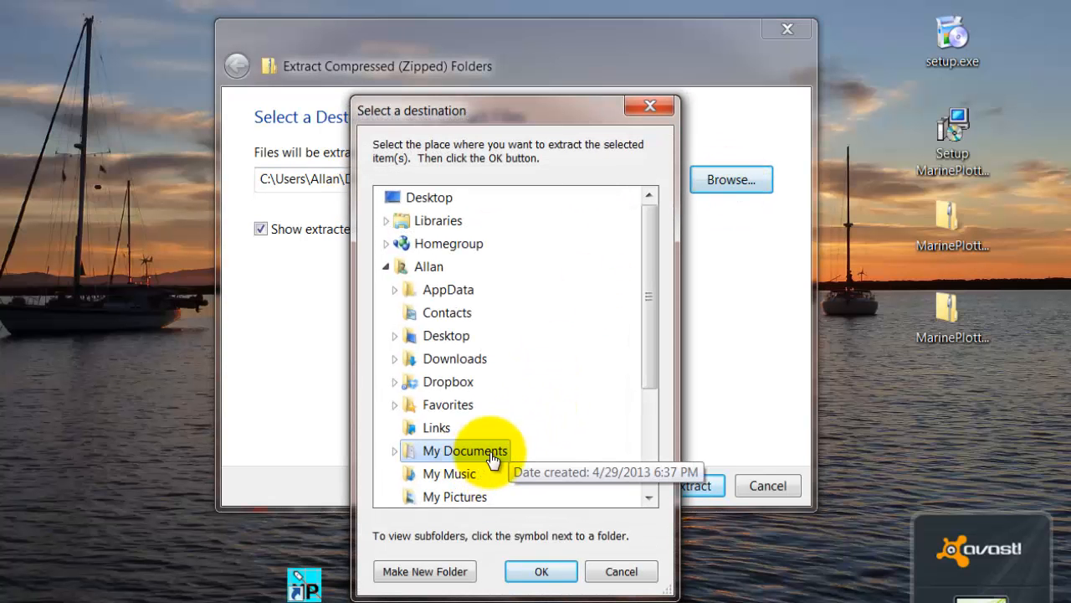
{"action": "left_click", "coordinate": [491, 456]}
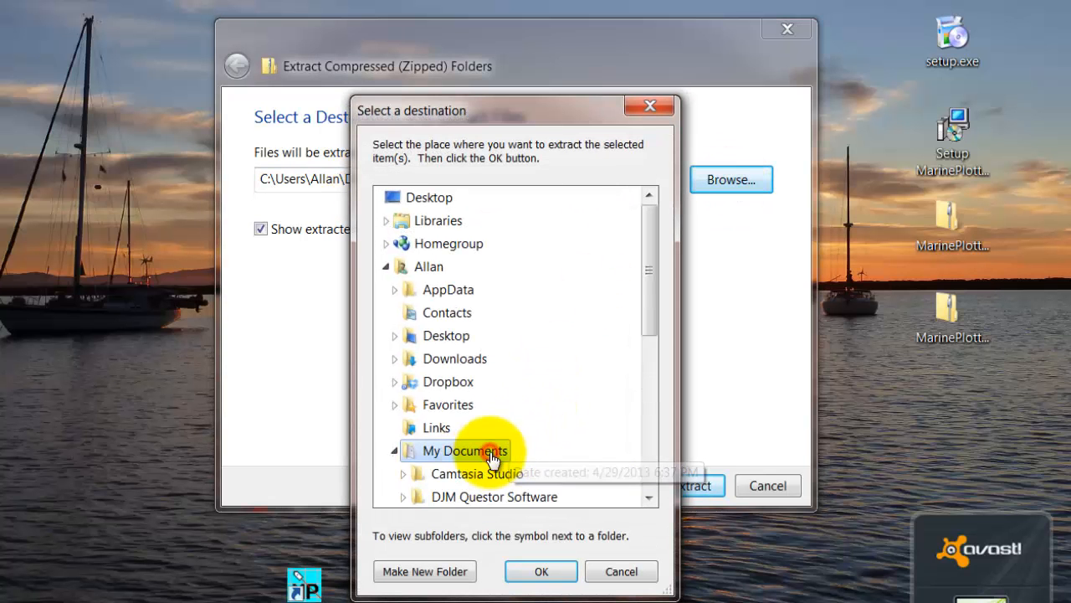
{"action": "left_click", "coordinate": [454, 576]}
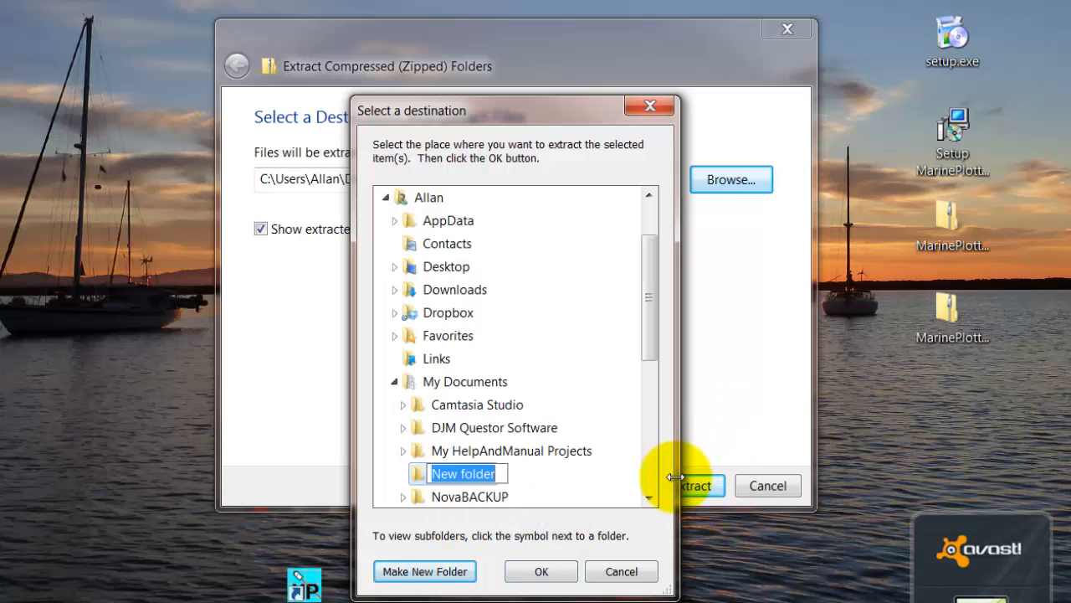
{"action": "left_click", "coordinate": [615, 571]}
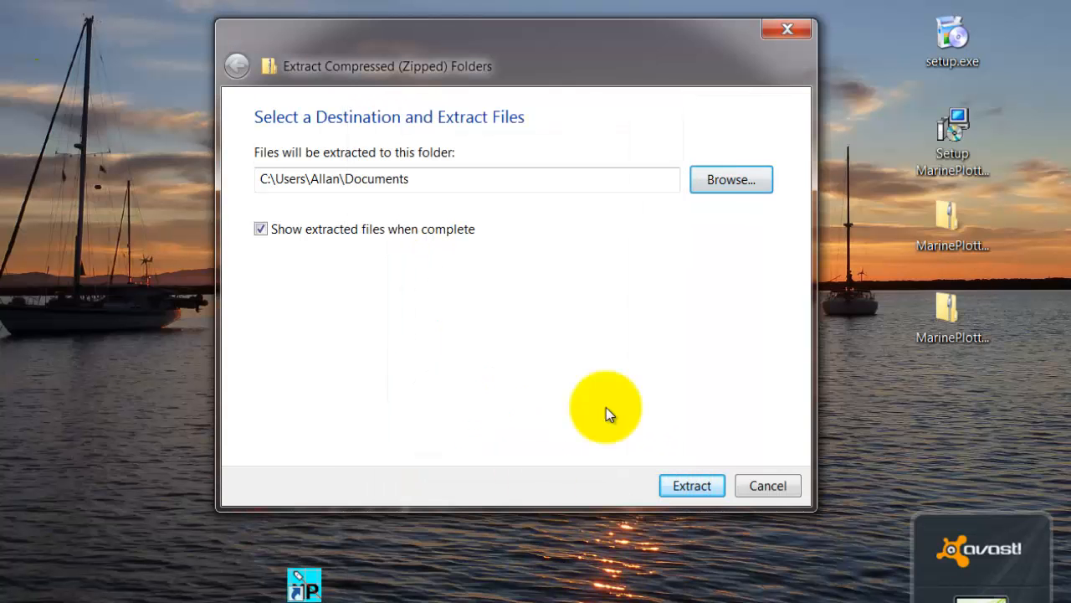
Change the extraction destination to the DJM Questor Software folder inside My Documents and extract the charts archive there
{"action": "left_click", "coordinate": [729, 179]}
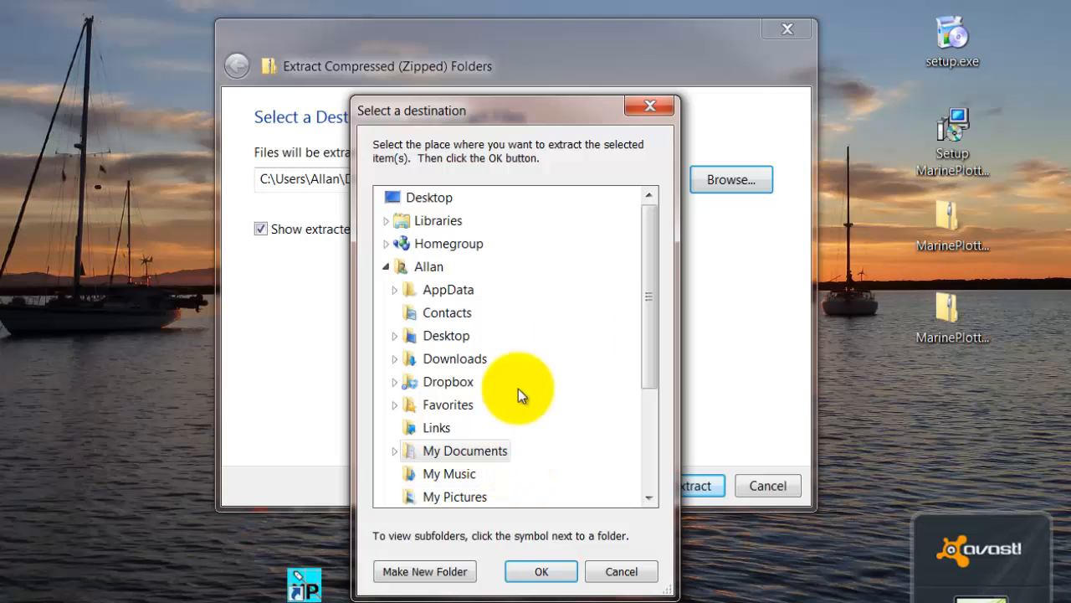
{"action": "mouse_move", "coordinate": [651, 246]}
{"action": "left_mouse_down"}
{"action": "mouse_move", "coordinate": [641, 340]}
{"action": "mouse_move", "coordinate": [648, 266]}
{"action": "left_mouse_up"}
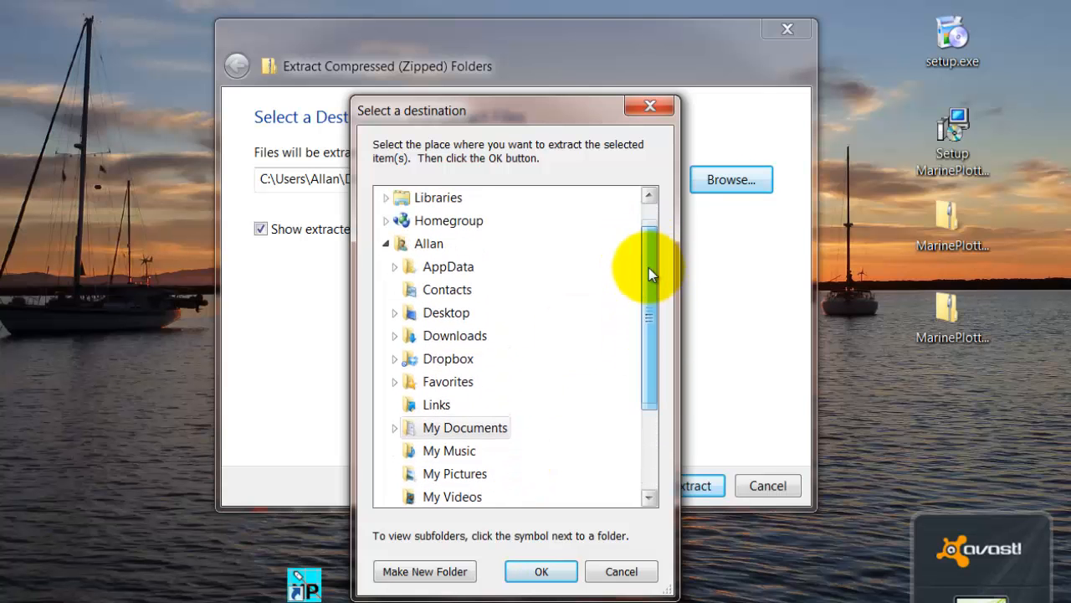
{"action": "double_click", "coordinate": [437, 432]}
{"action": "scroll", "coordinate": [616, 378], "scroll_direction": "down", "scroll_amount": 2}
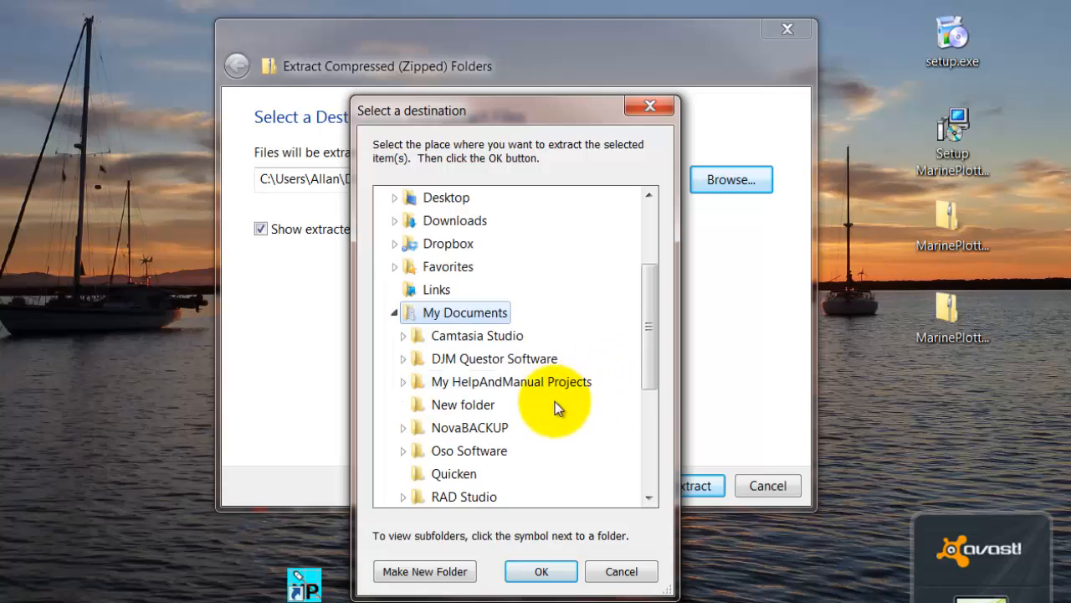
{"action": "double_click", "coordinate": [496, 369]}
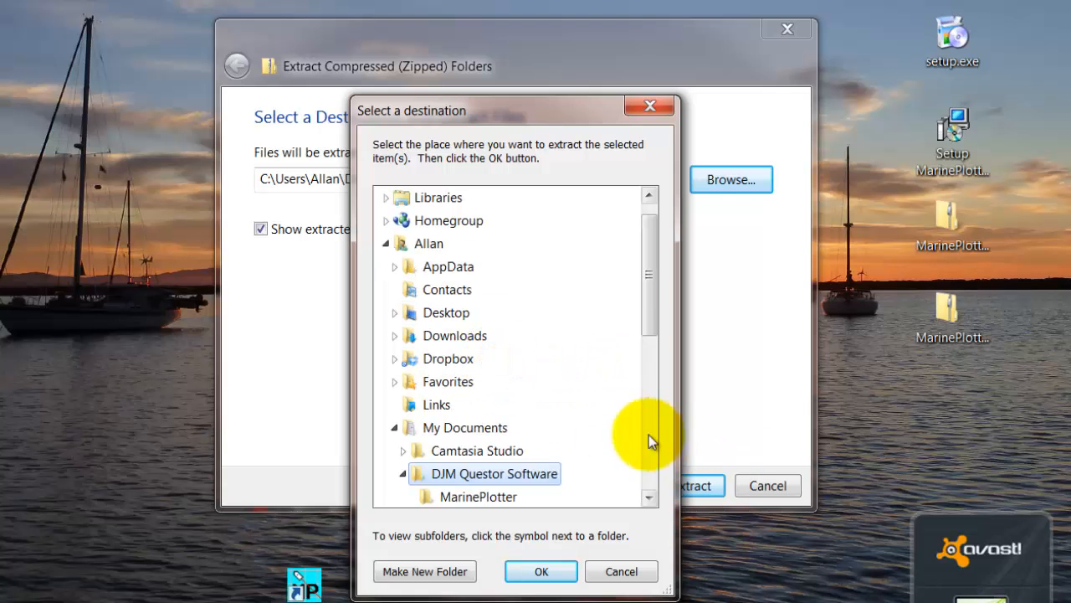
{"action": "scroll", "coordinate": [524, 480], "scroll_direction": "down", "scroll_amount": 2}
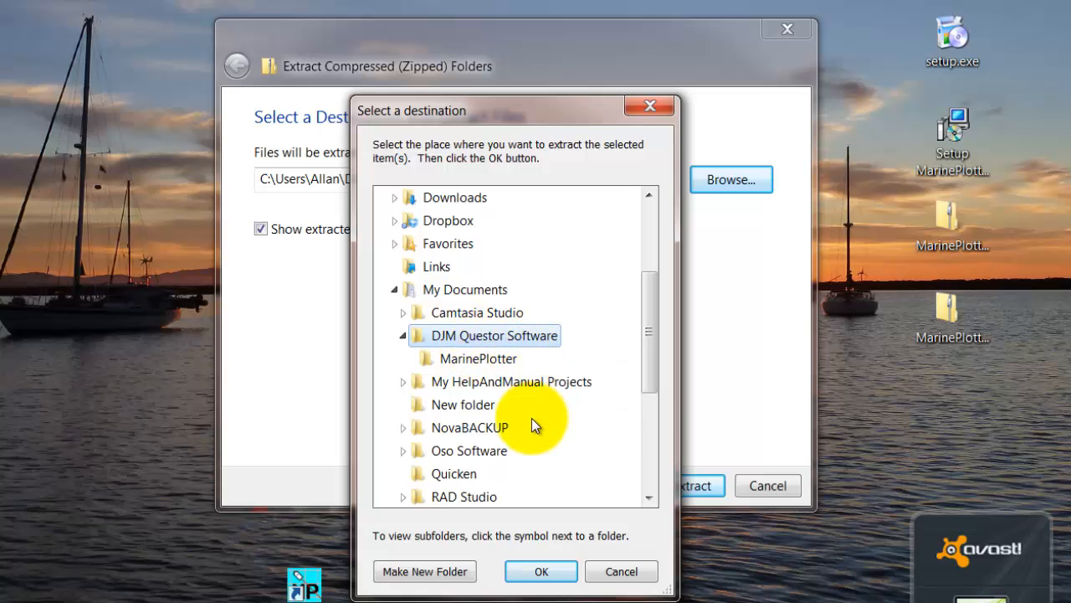
{"action": "left_click", "coordinate": [560, 583]}
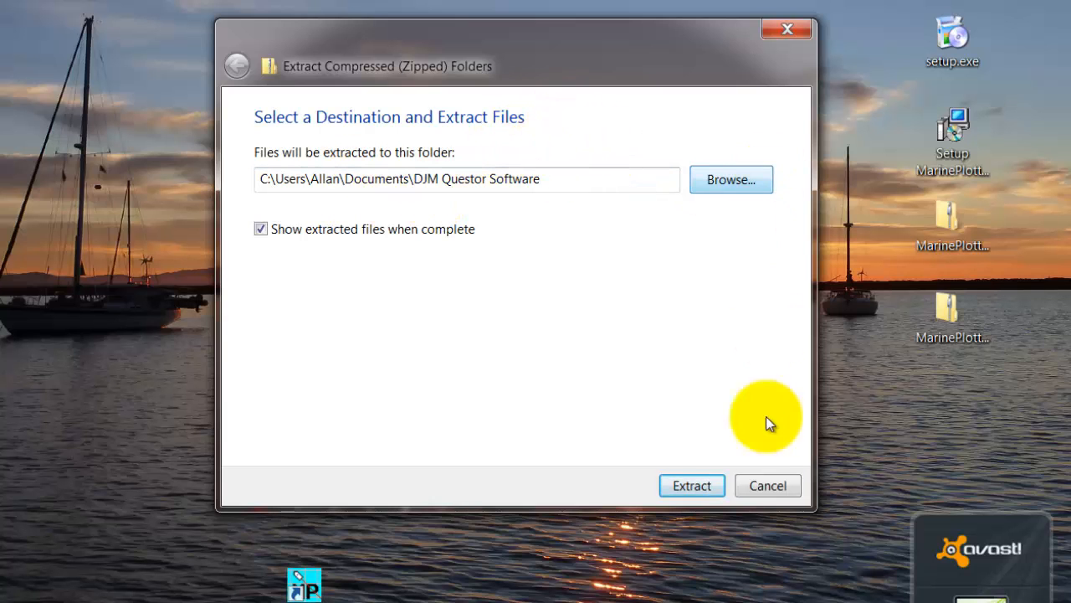
{"action": "left_click", "coordinate": [705, 488]}
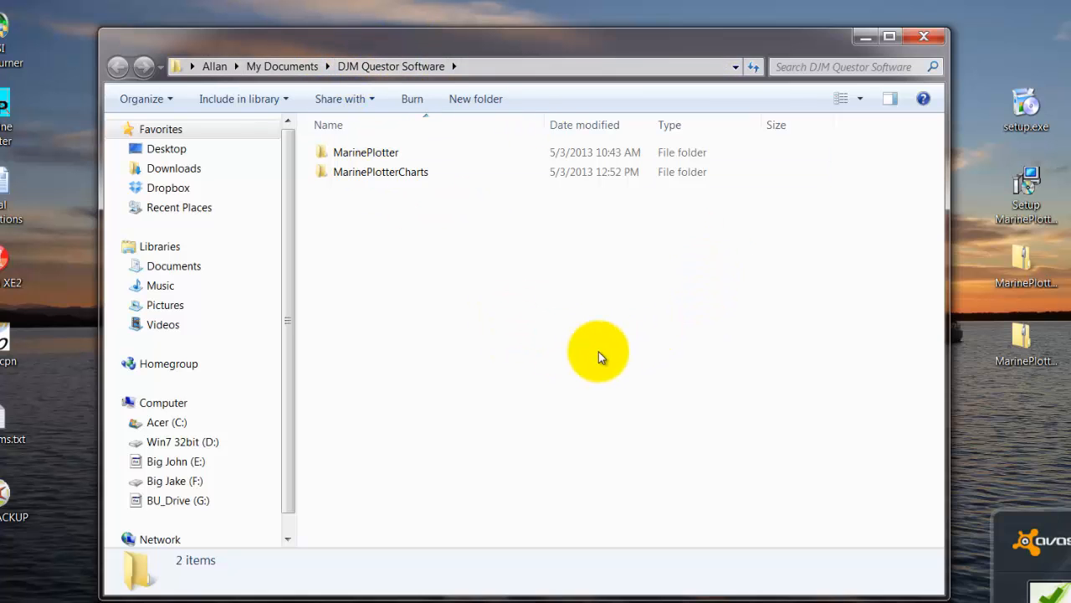
Examine the contents of the MarinePlotter and MarinePlotterCharts folders, then close the DJM Questor Software folder window
{"action": "double_click", "coordinate": [378, 156]}
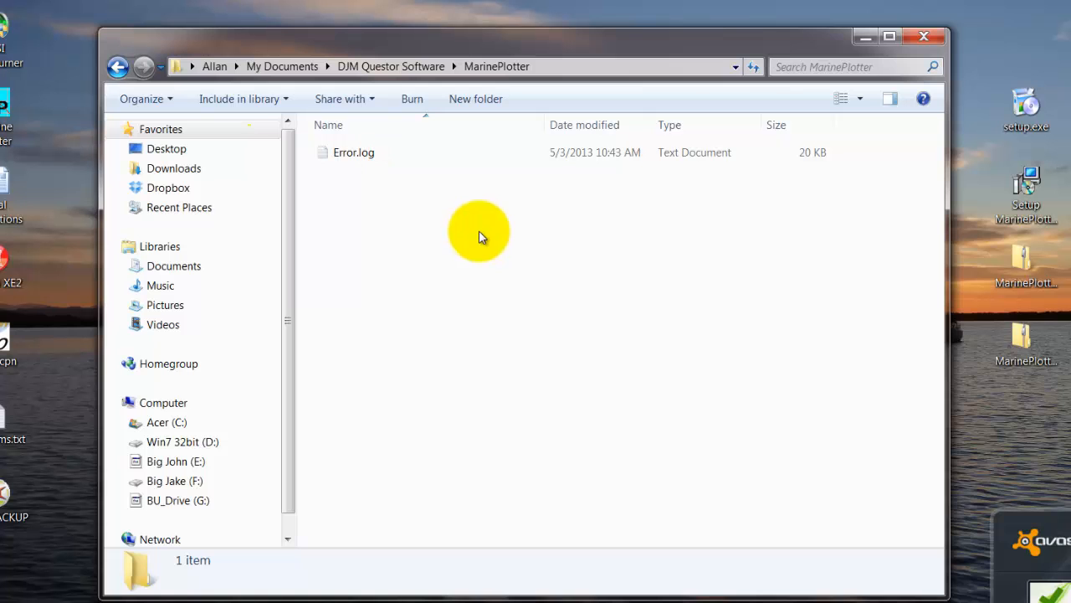
{"action": "left_click", "coordinate": [118, 66]}
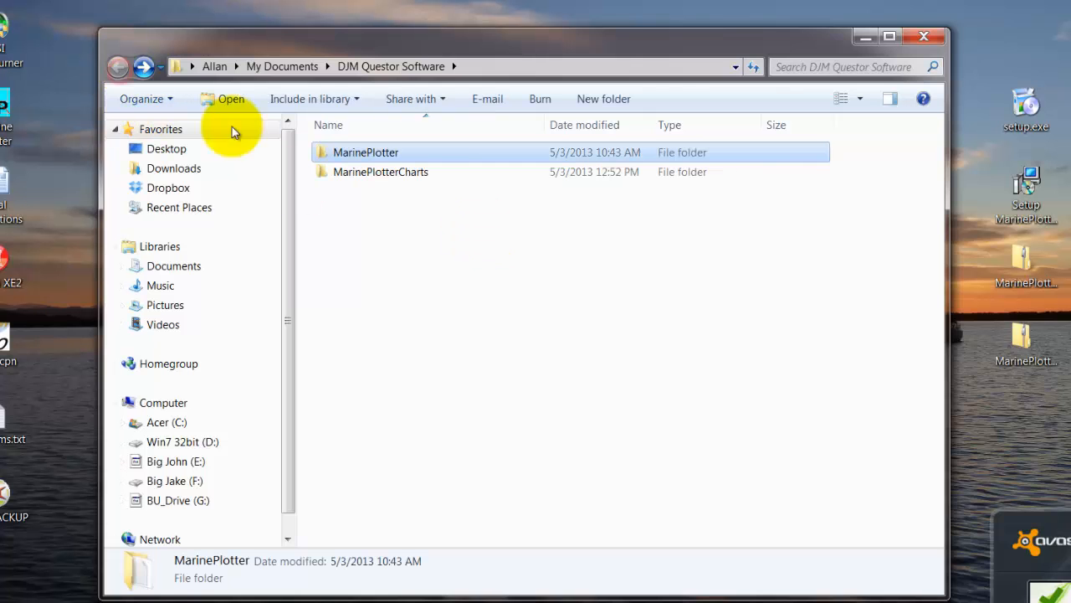
{"action": "double_click", "coordinate": [383, 173]}
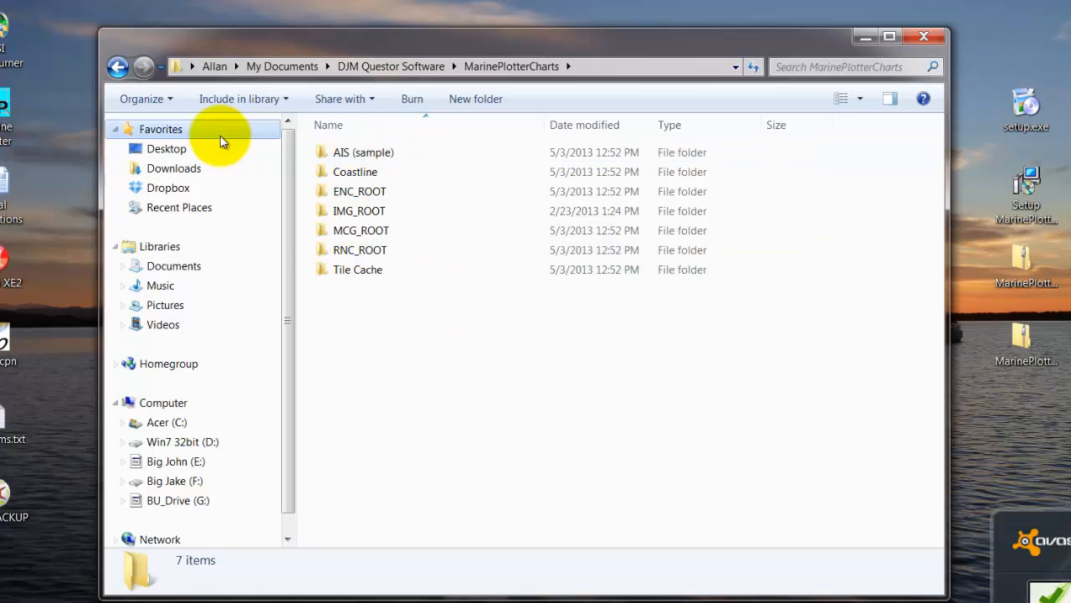
{"action": "left_click", "coordinate": [118, 67]}
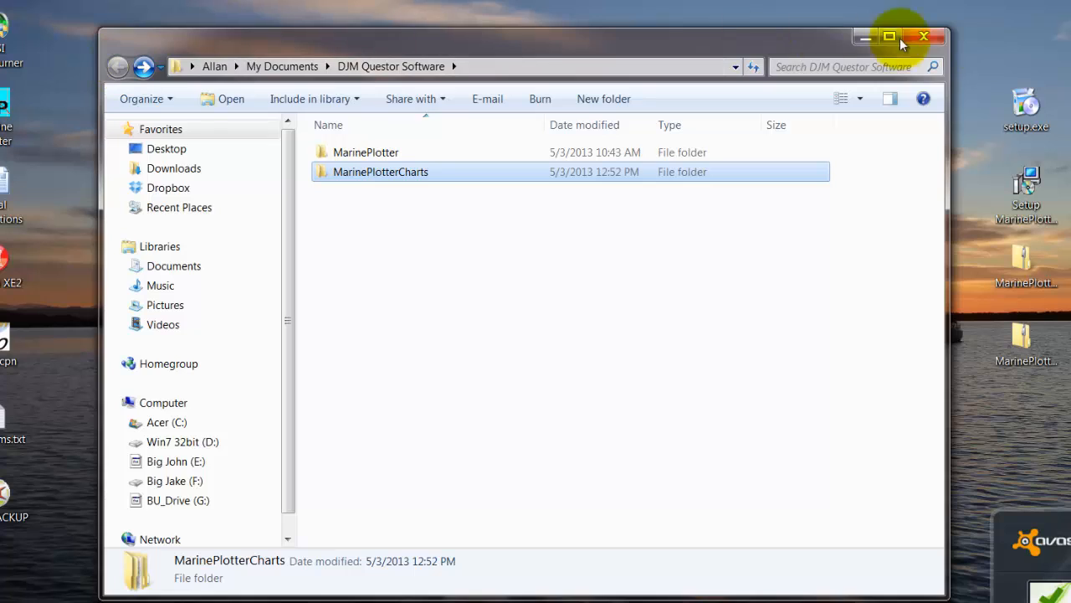
{"action": "left_click", "coordinate": [925, 36]}
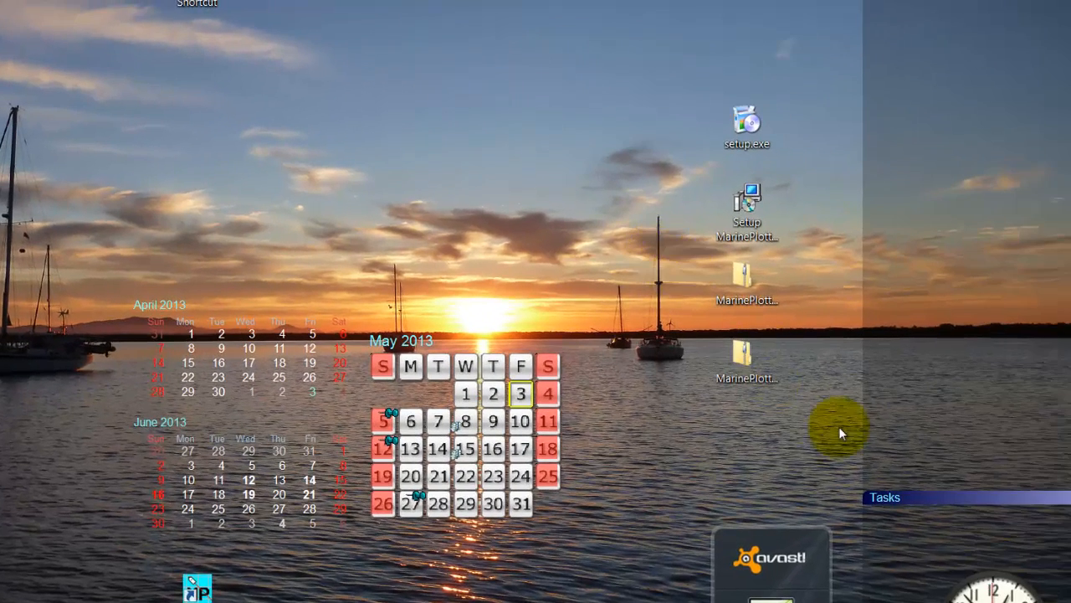
Start extracting all files from MarinePlotterData.zip on the desktop and select My Documents in the user's profile on drive C as destination
{"action": "left_click", "coordinate": [743, 357]}
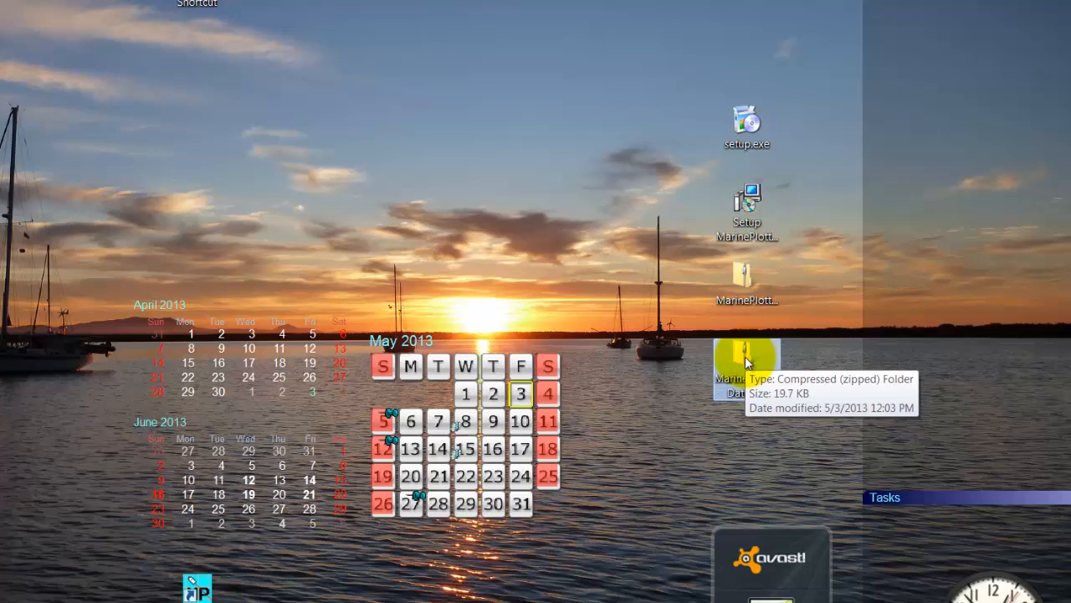
{"action": "right_click", "coordinate": [745, 356]}
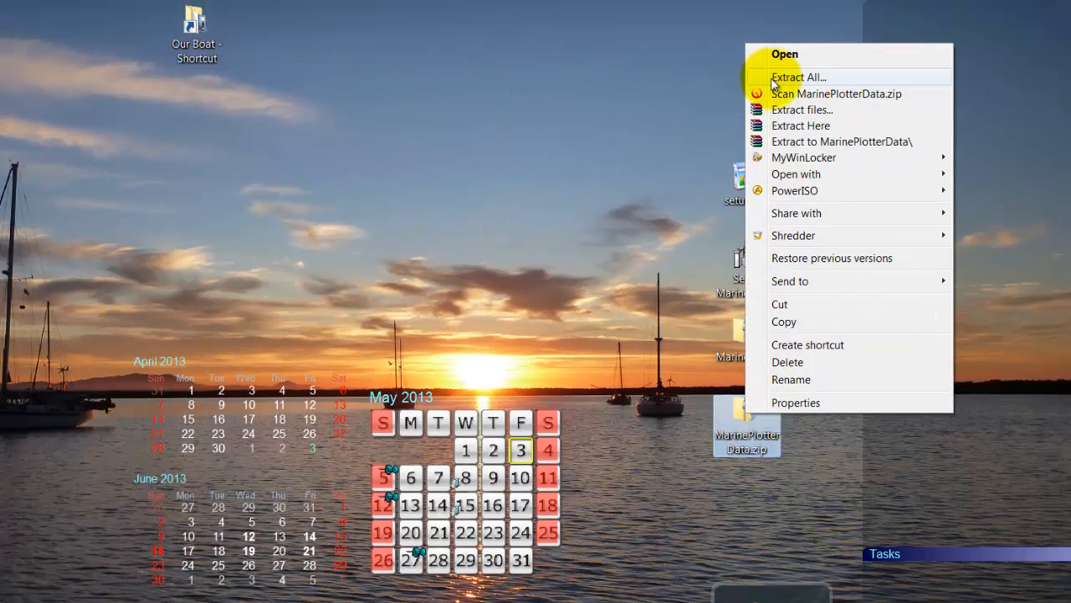
{"action": "left_click", "coordinate": [773, 78]}
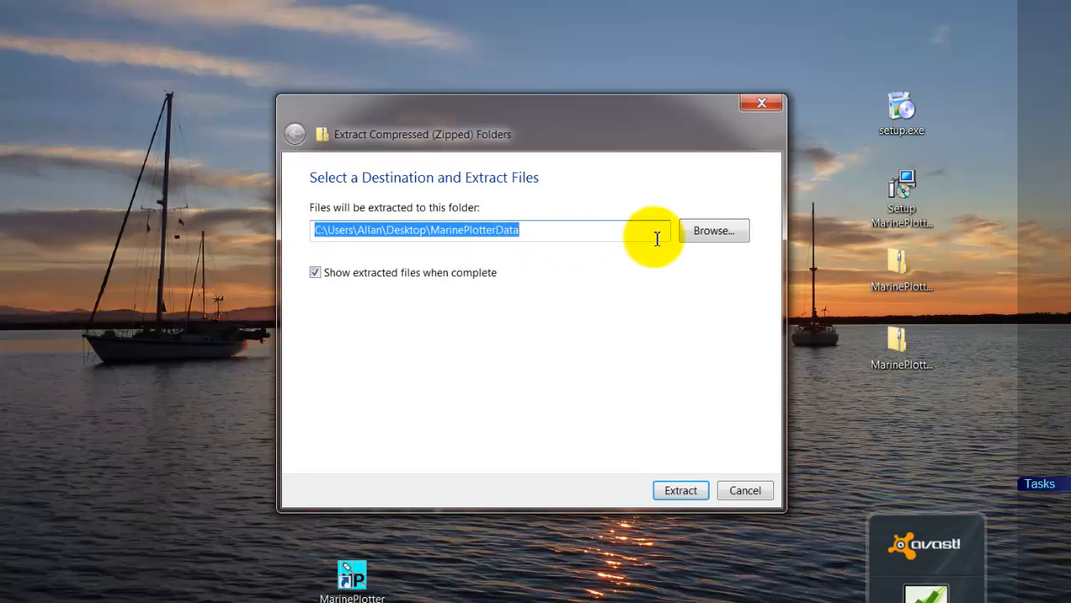
{"action": "left_click", "coordinate": [711, 238]}
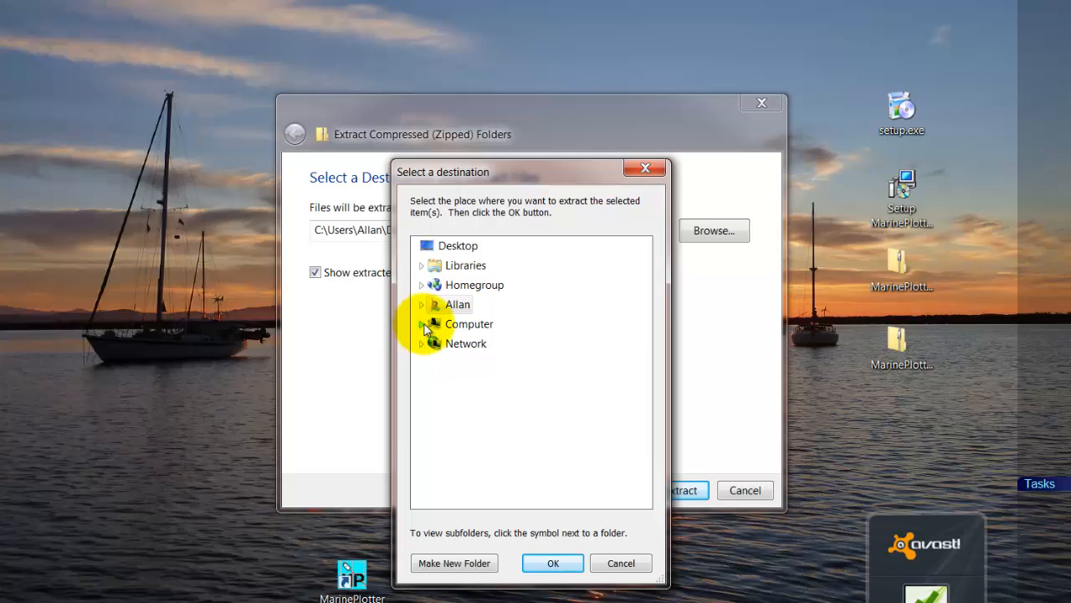
{"action": "left_click", "coordinate": [421, 324]}
{"action": "left_click", "coordinate": [428, 343]}
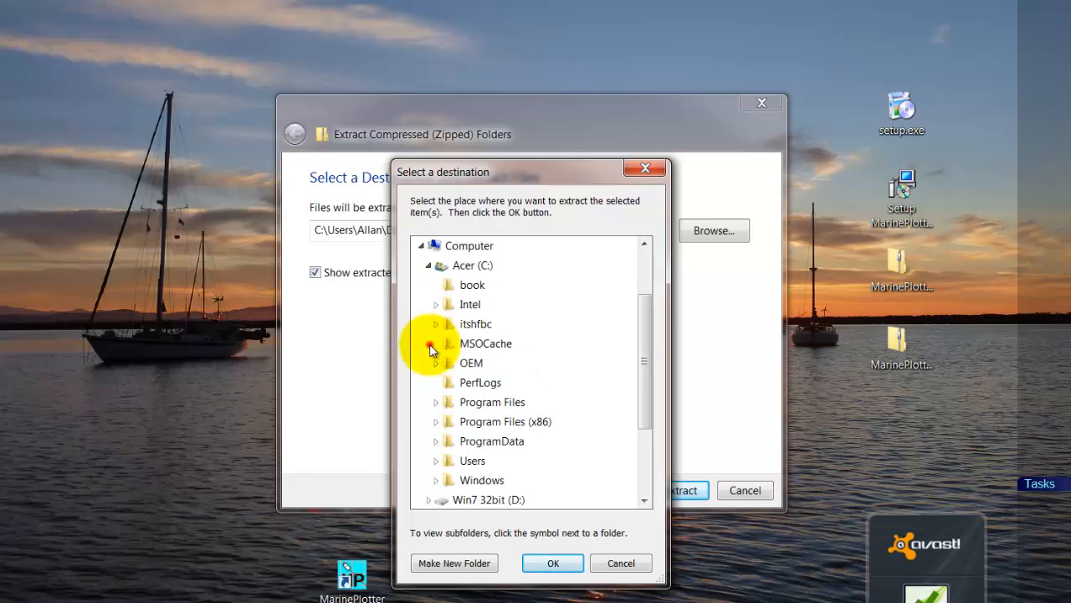
{"action": "scroll", "coordinate": [481, 376], "scroll_direction": "down", "scroll_amount": 2}
{"action": "left_click", "coordinate": [436, 343]}
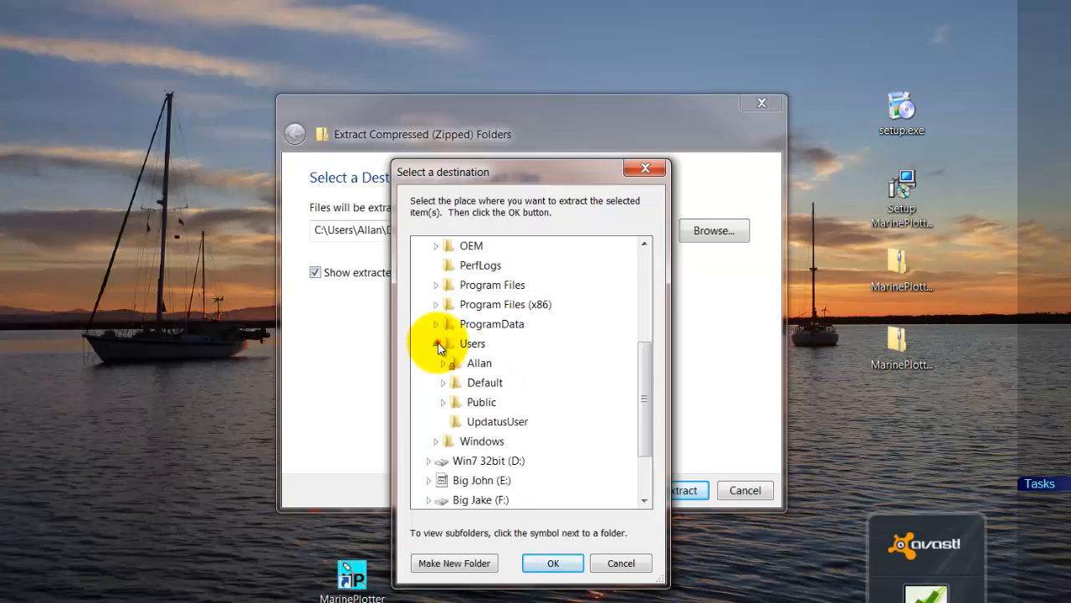
{"action": "left_click", "coordinate": [444, 368]}
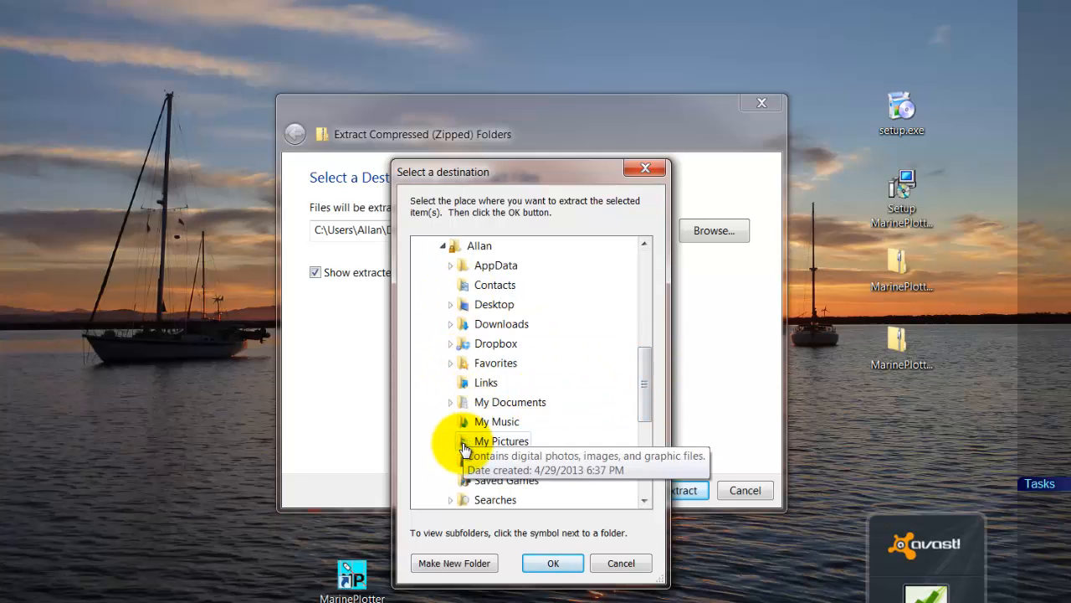
{"action": "left_click", "coordinate": [451, 403]}
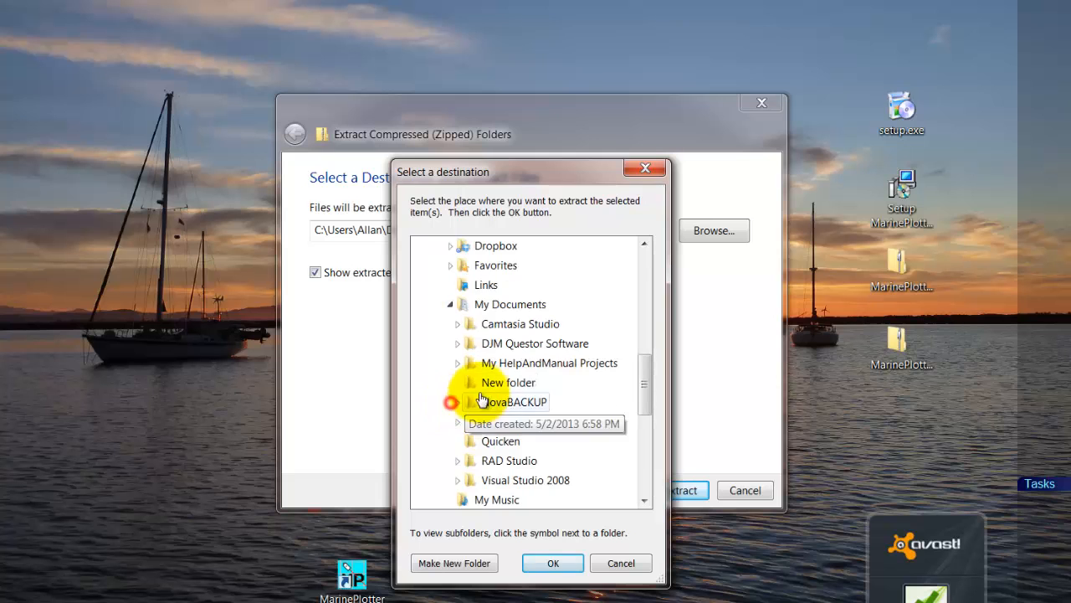
{"action": "left_click", "coordinate": [536, 306]}
{"action": "left_click", "coordinate": [551, 565]}
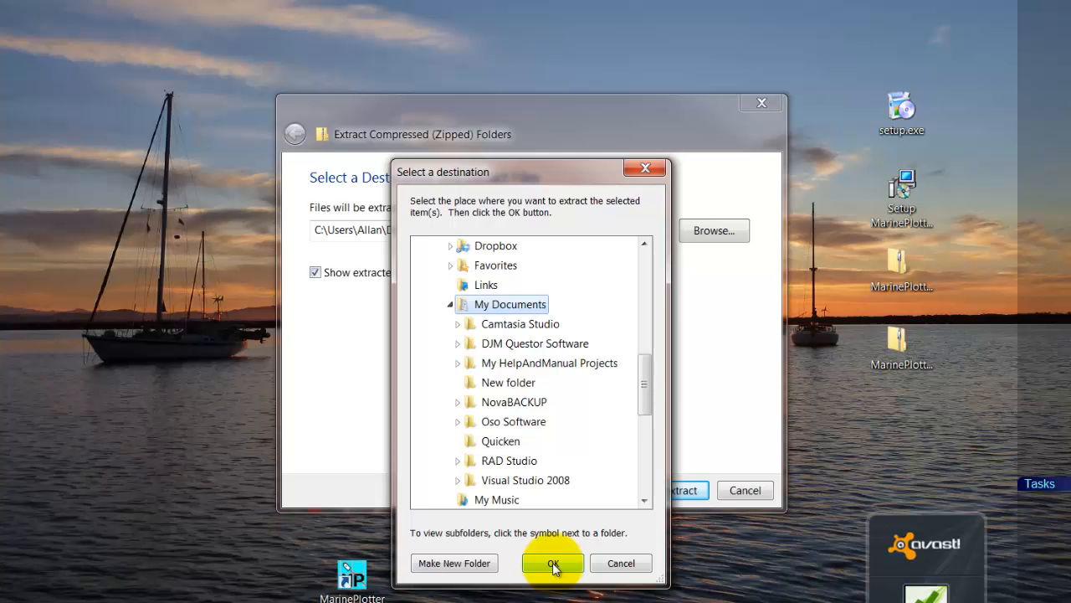
Choose the DJM Questor Software subfolder as the destination, extract the data archive there, and close the resulting folder window
{"action": "double_click", "coordinate": [550, 344]}
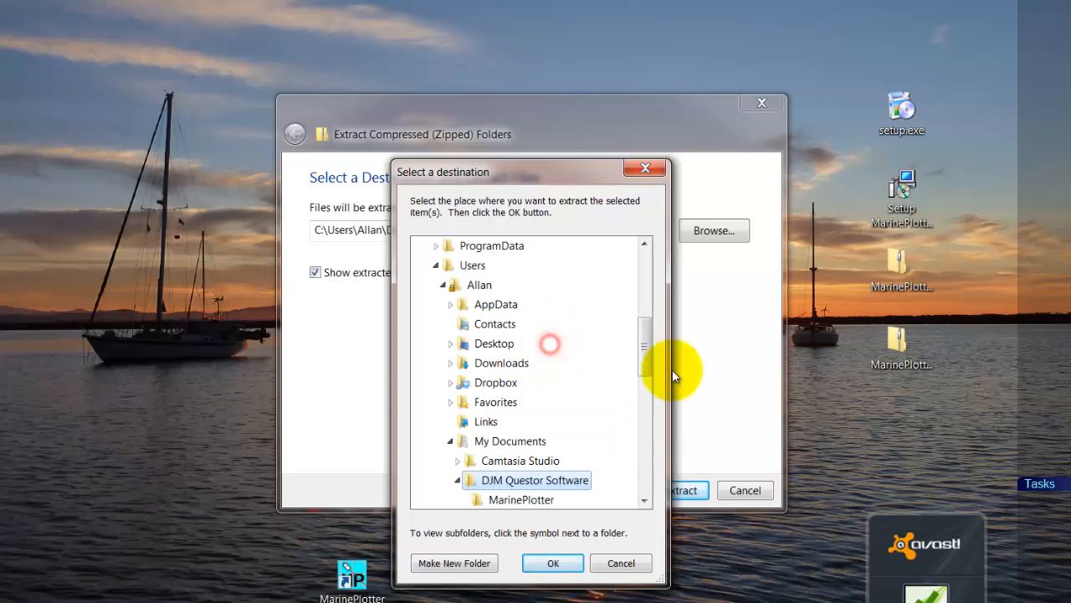
{"action": "scroll", "coordinate": [561, 401], "scroll_direction": "down", "scroll_amount": 2}
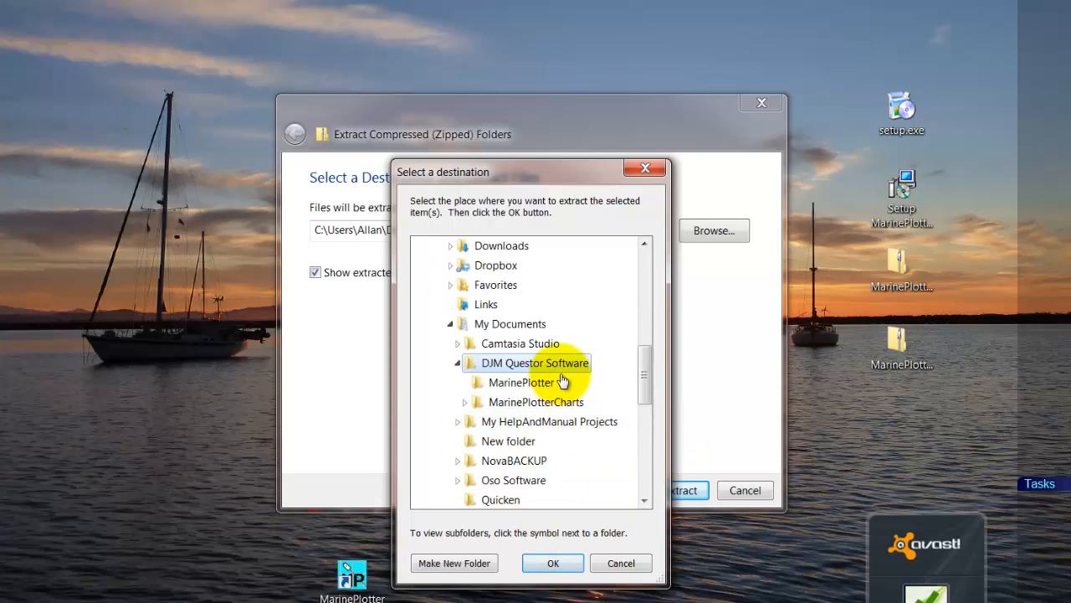
{"action": "left_click", "coordinate": [545, 565]}
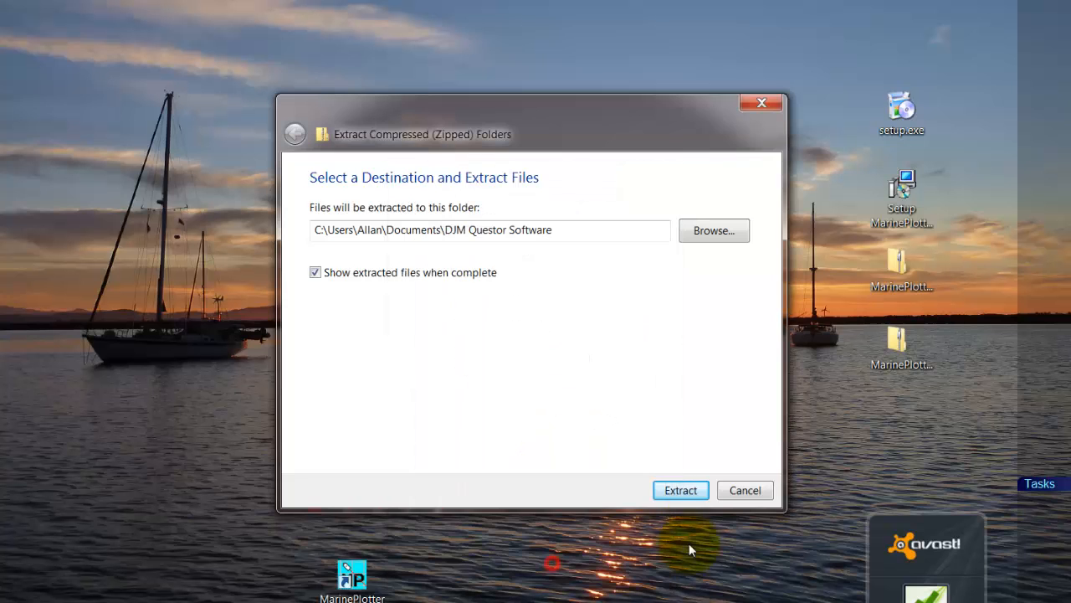
{"action": "left_click", "coordinate": [680, 490]}
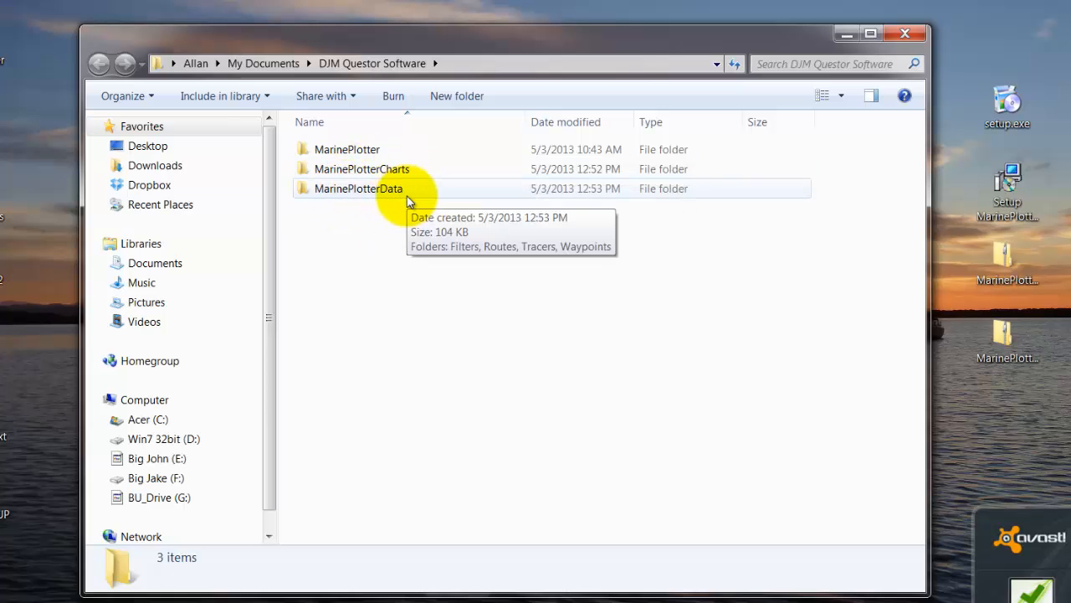
{"action": "left_click", "coordinate": [908, 35]}
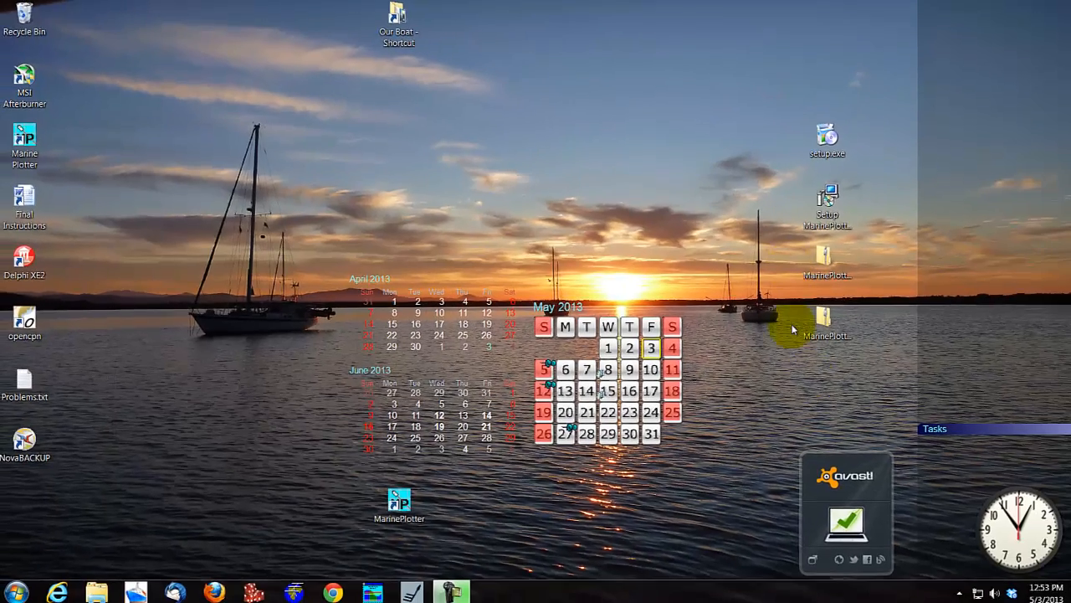